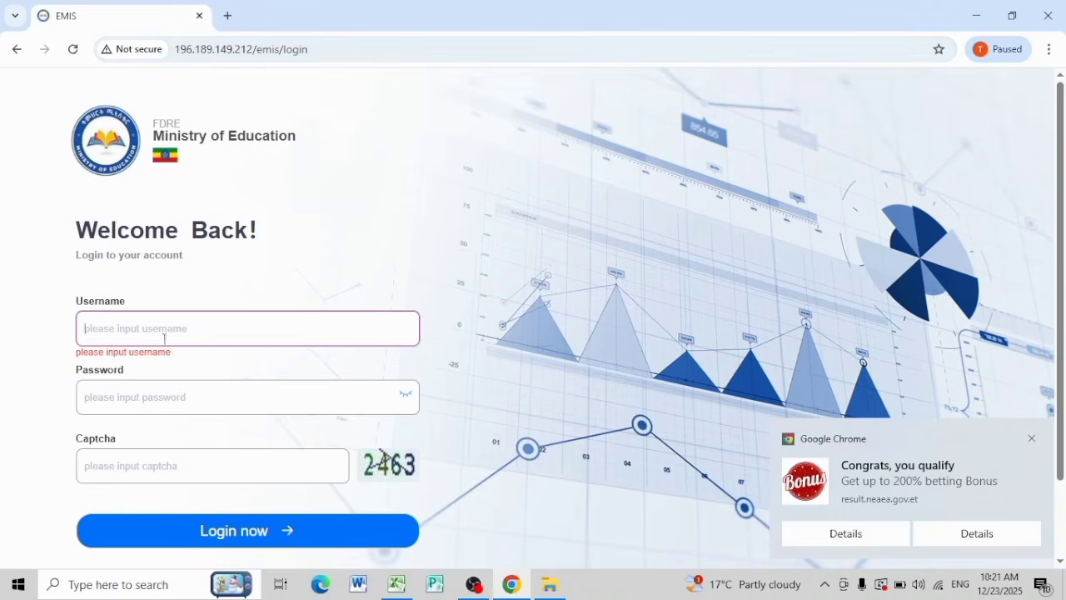
- Fill in the account username and password on the EMIS login form
{"action": "right_click", "coordinate": [110, 329]}
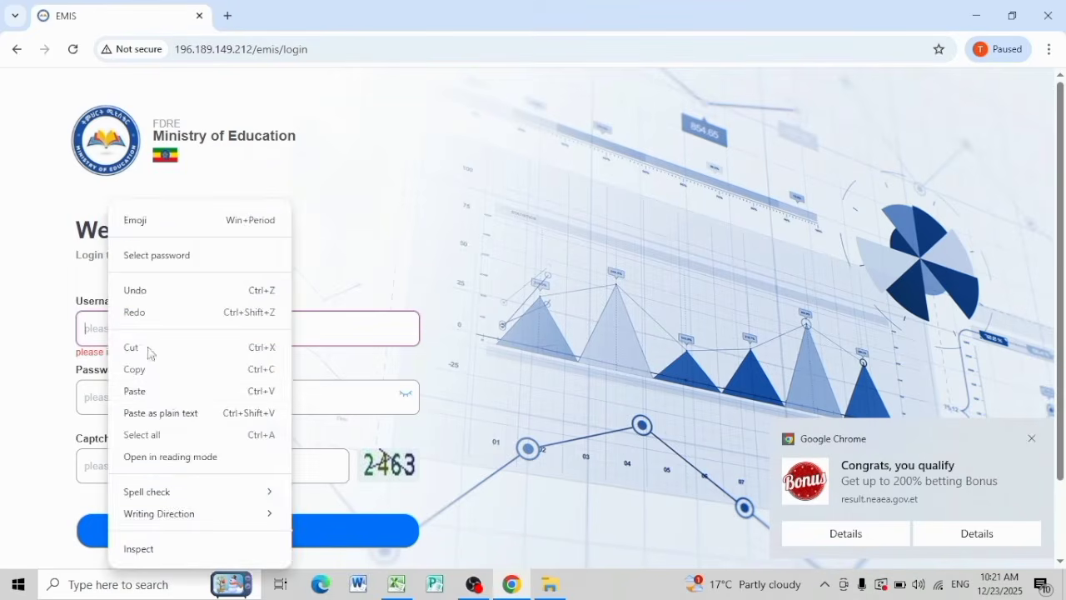
{"action": "left_click", "coordinate": [156, 390]}
{"action": "left_click", "coordinate": [128, 397]}
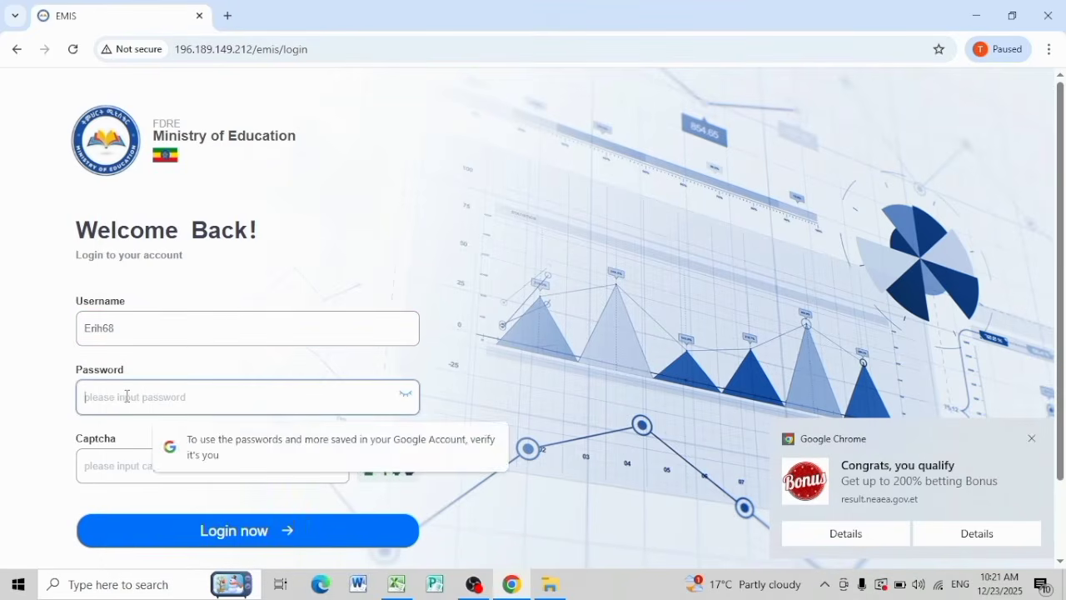
{"action": "type", "text": "•"}
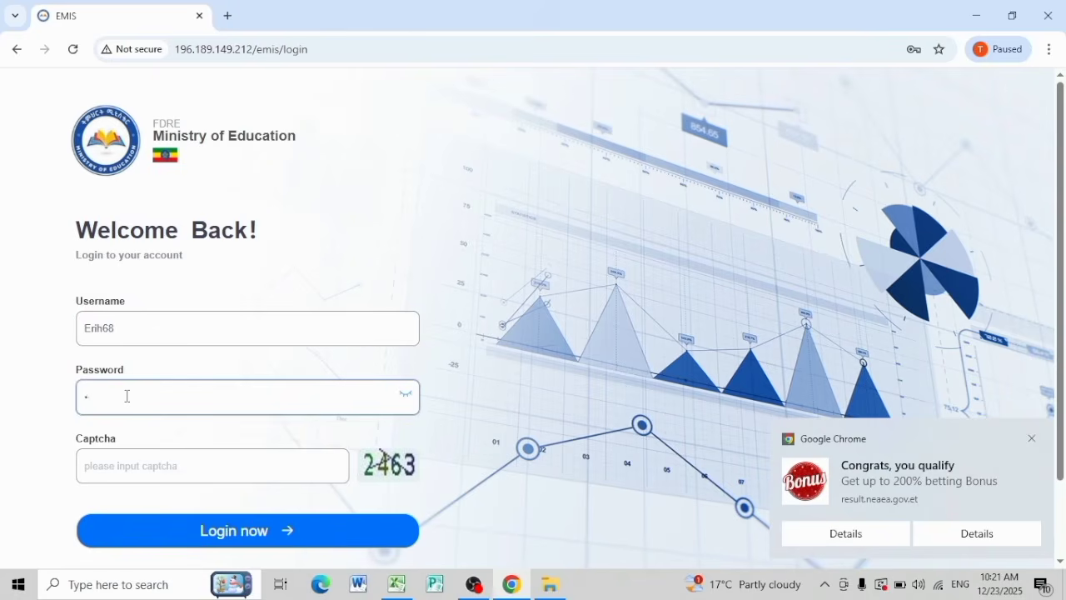
{"action": "key", "text": "ctrl+v"}
- Refresh the captcha image, enter the new captcha code, and log in to the account
{"action": "left_click", "coordinate": [400, 480]}
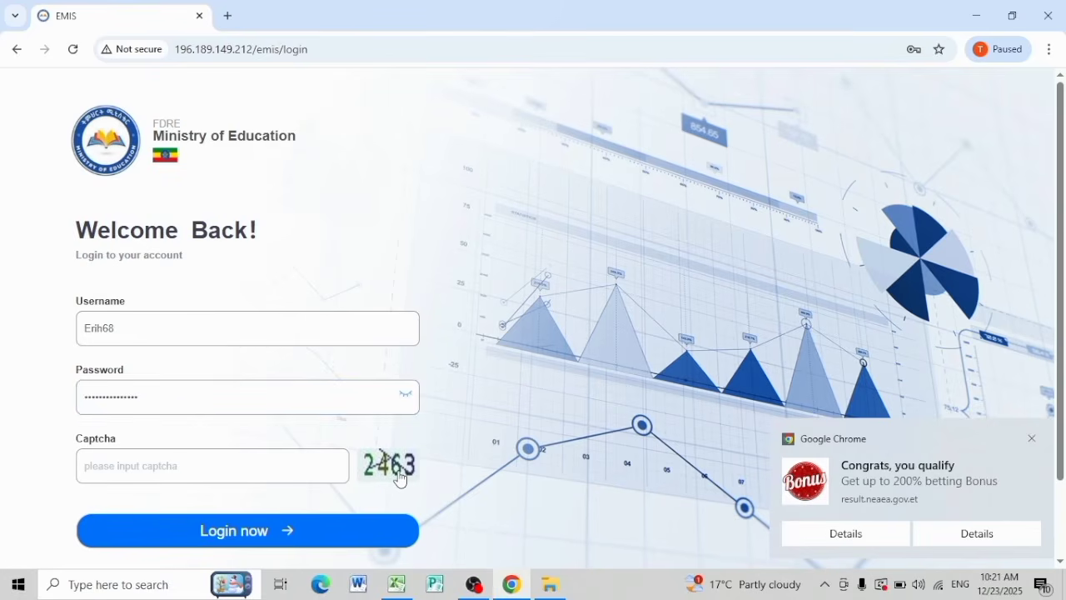
{"action": "left_click", "coordinate": [243, 472]}
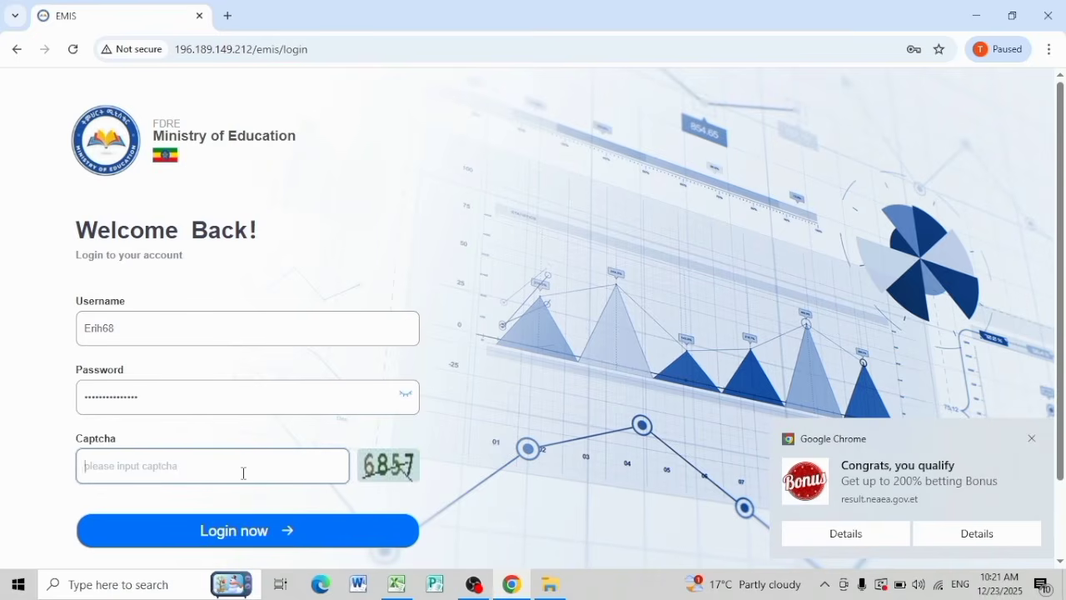
{"action": "type", "text": "6857"}
{"action": "key", "text": "Return"}
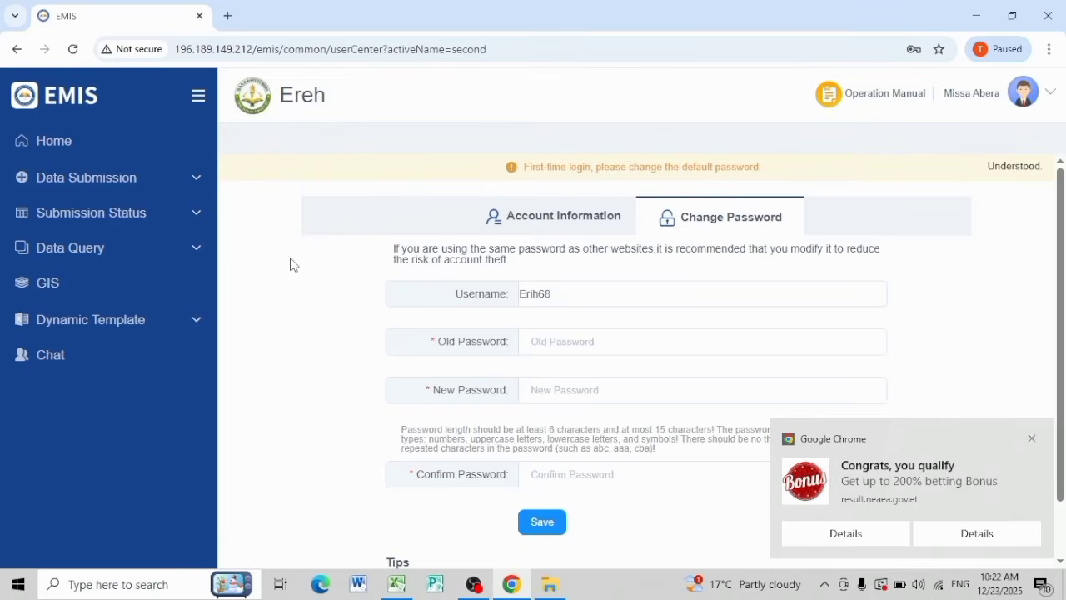
- Open the Student page under Data Submission and dismiss the browser's bonus notification
{"action": "left_click", "coordinate": [103, 191]}
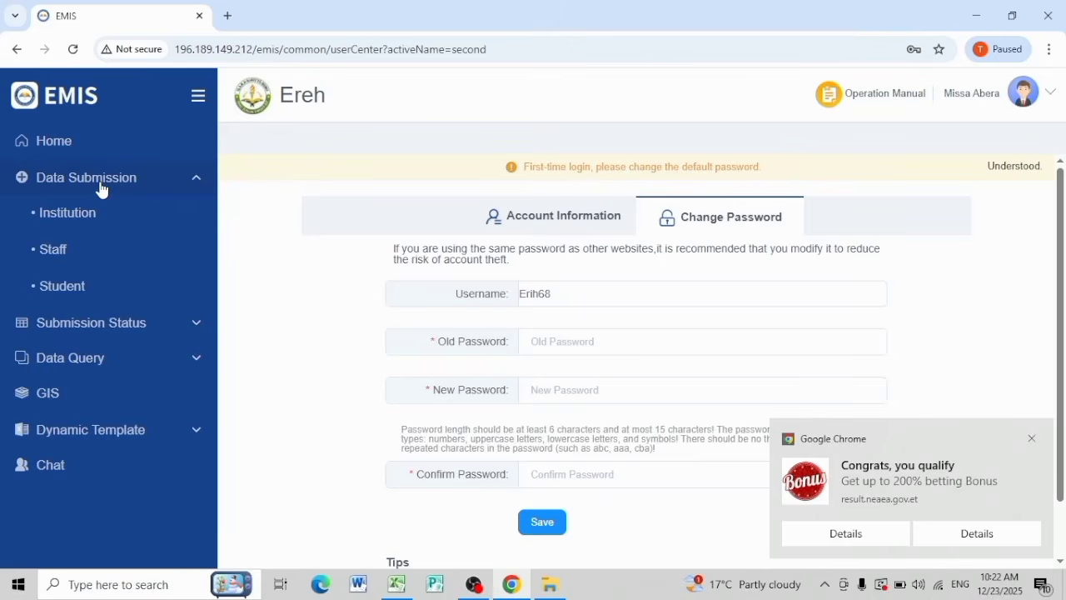
{"action": "left_click", "coordinate": [73, 298]}
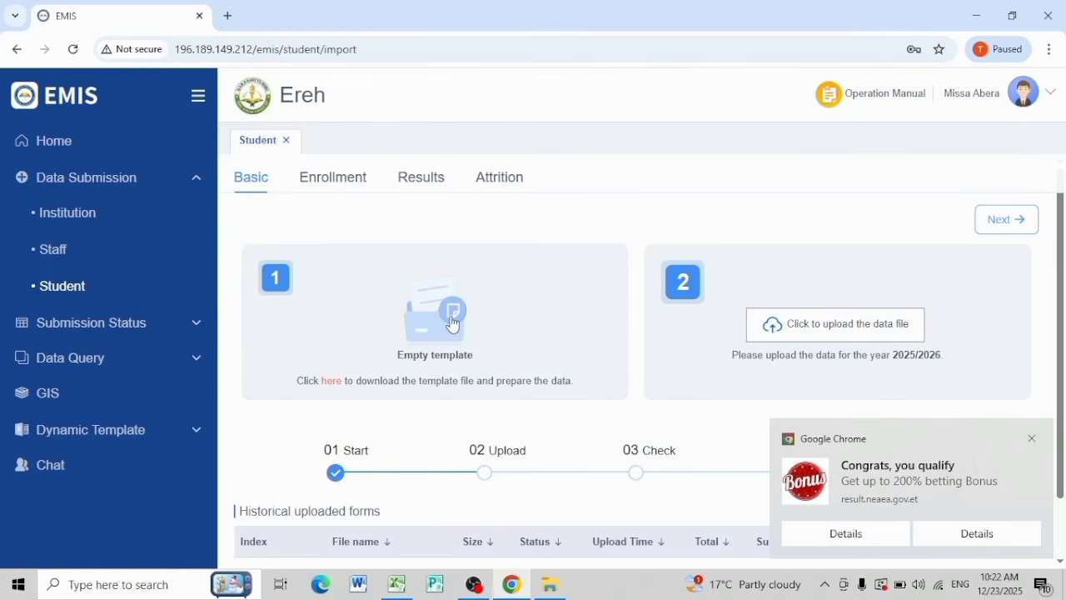
{"action": "left_click", "coordinate": [1032, 440]}
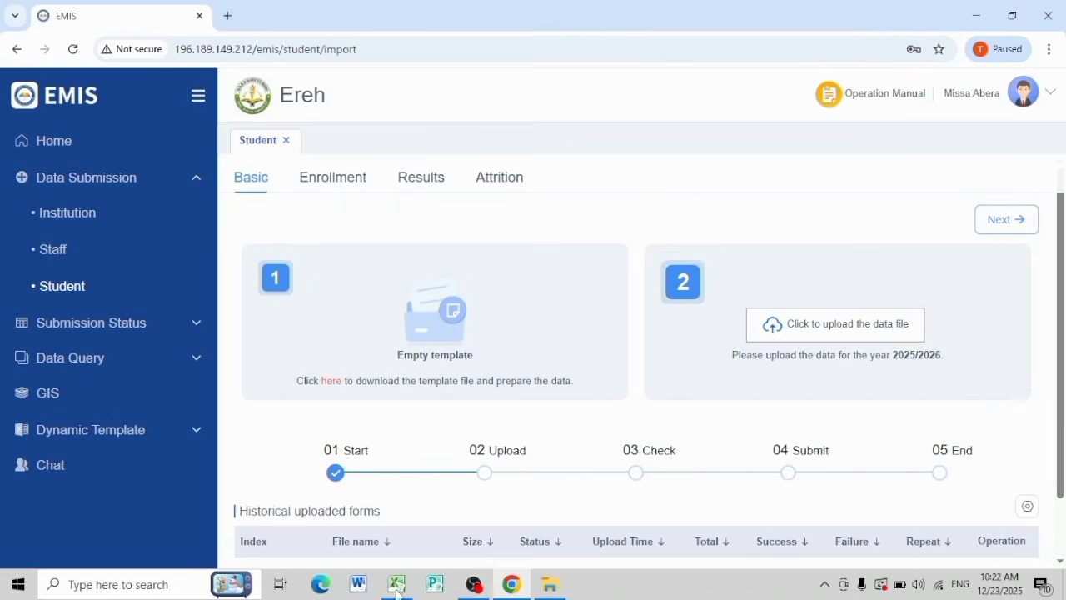
- Look through the fields of a blank new-student form from the student Data Query, and close both the form and the query page
{"action": "left_click", "coordinate": [75, 359]}
{"action": "left_click", "coordinate": [78, 371]}
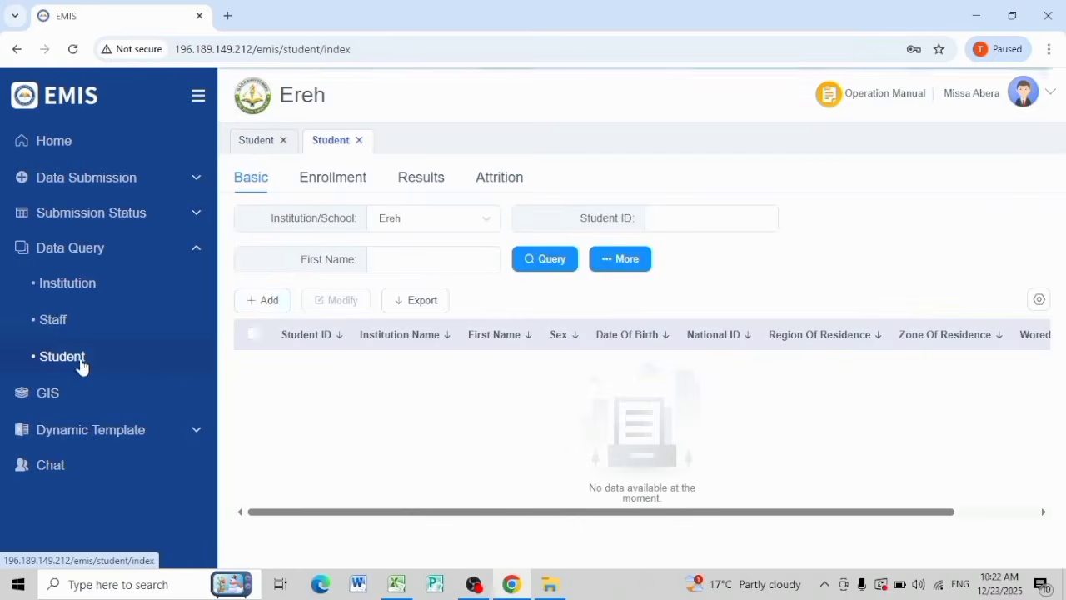
{"action": "left_click", "coordinate": [263, 302]}
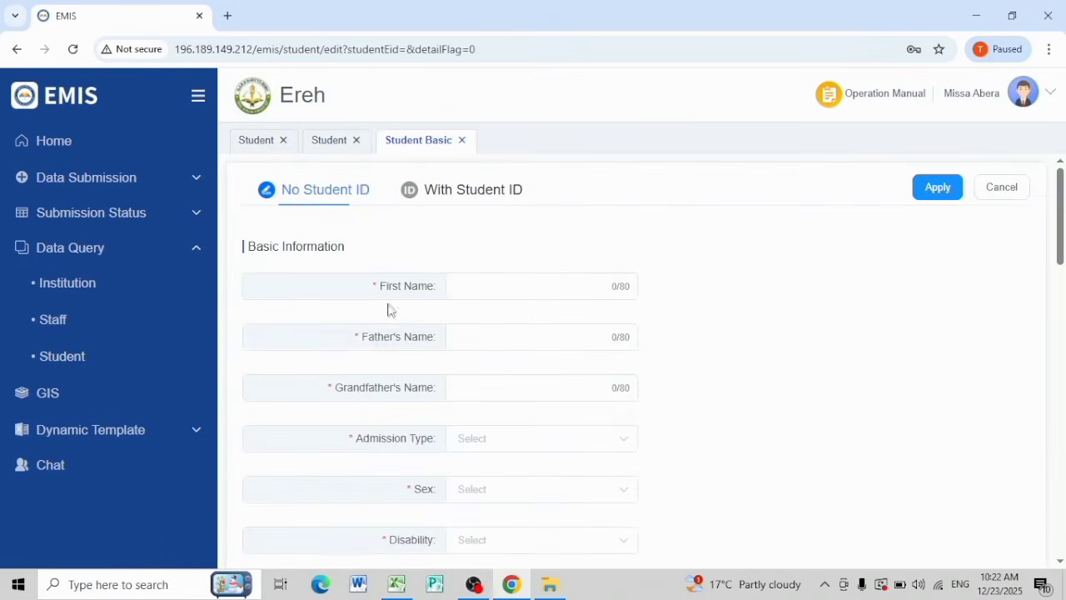
{"action": "scroll", "coordinate": [447, 310], "scroll_direction": "down", "scroll_amount": 10}
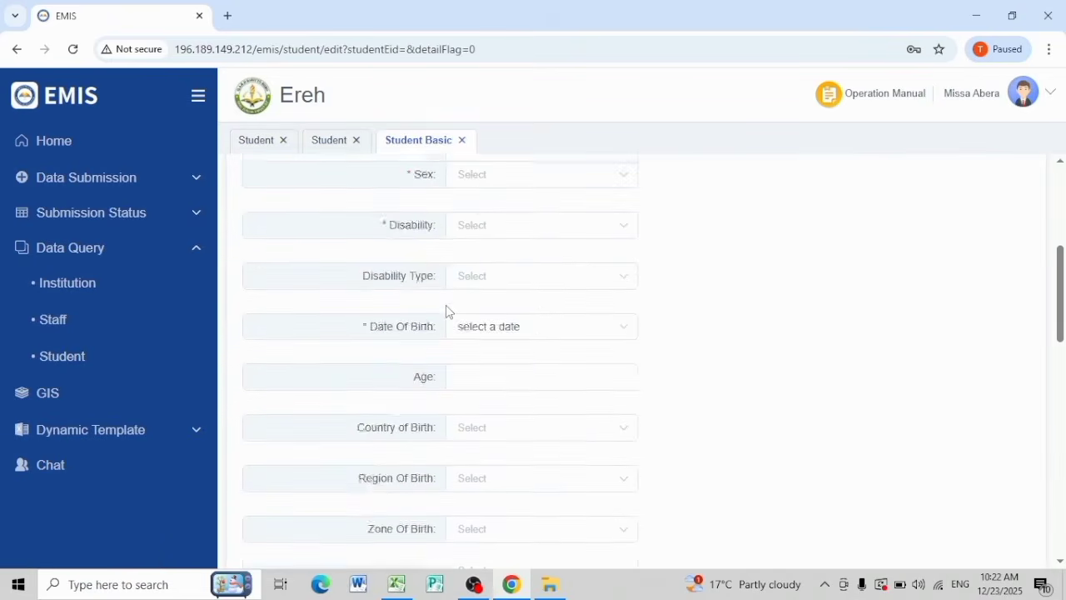
{"action": "scroll", "coordinate": [447, 311], "scroll_direction": "down", "scroll_amount": 5}
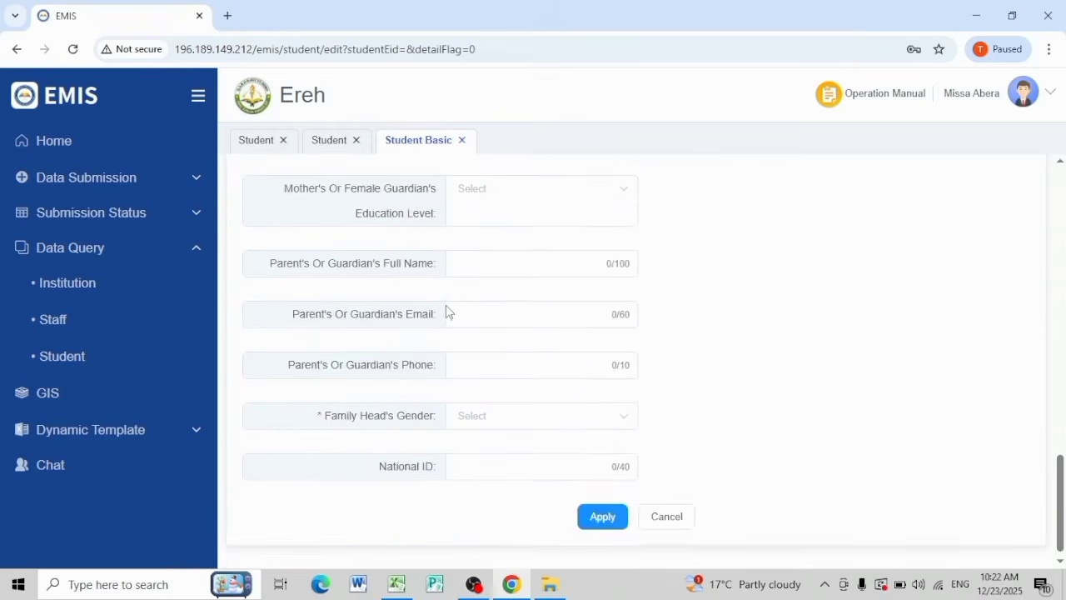
{"action": "scroll", "coordinate": [447, 311], "scroll_direction": "up", "scroll_amount": 10}
{"action": "scroll", "coordinate": [446, 310], "scroll_direction": "up", "scroll_amount": 4}
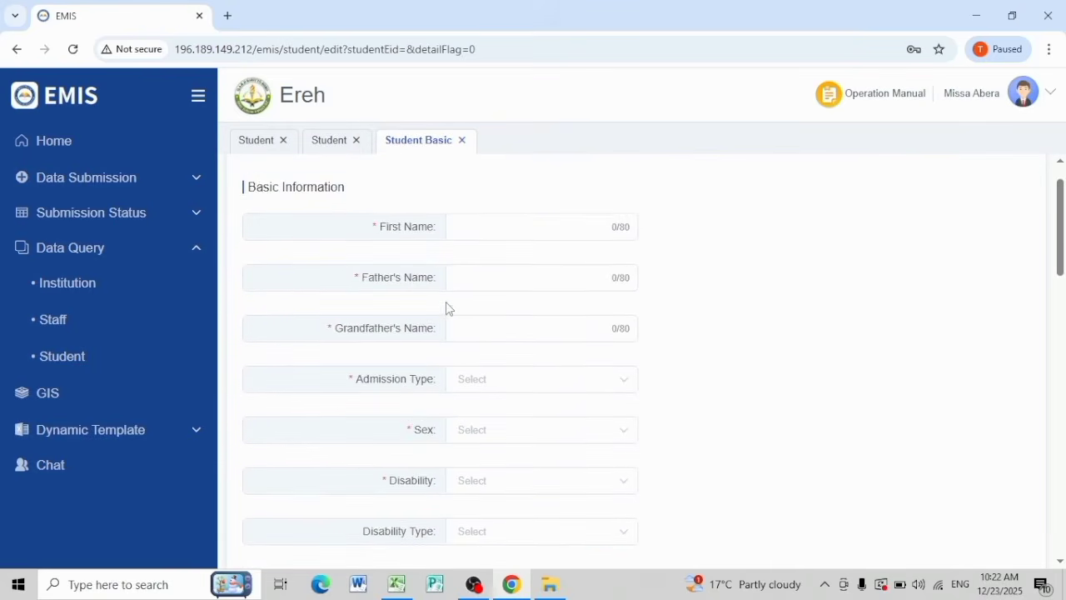
{"action": "left_click", "coordinate": [461, 139]}
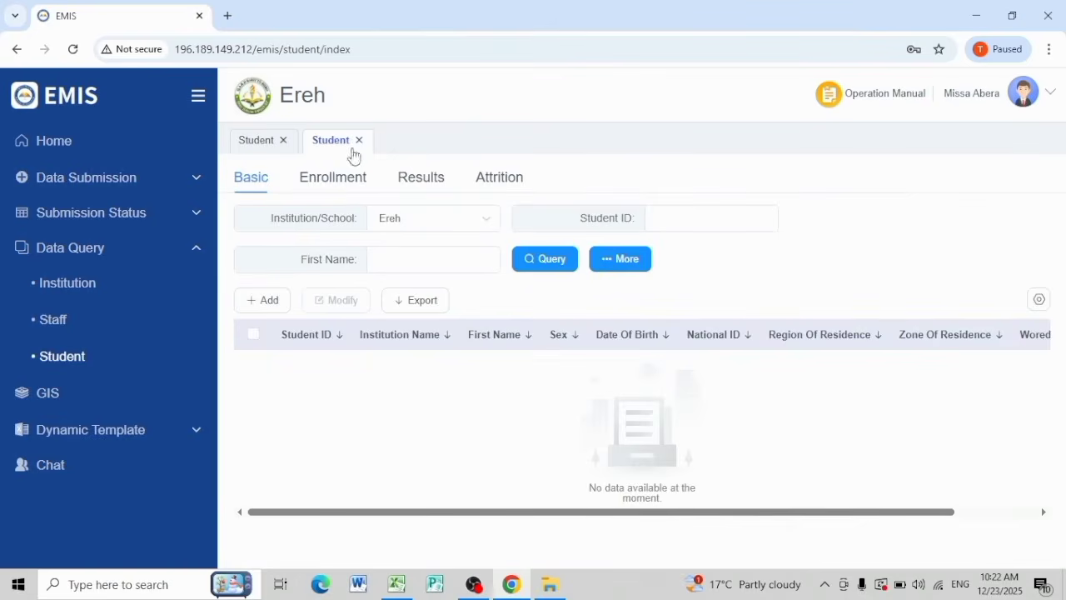
{"action": "left_click", "coordinate": [357, 143]}
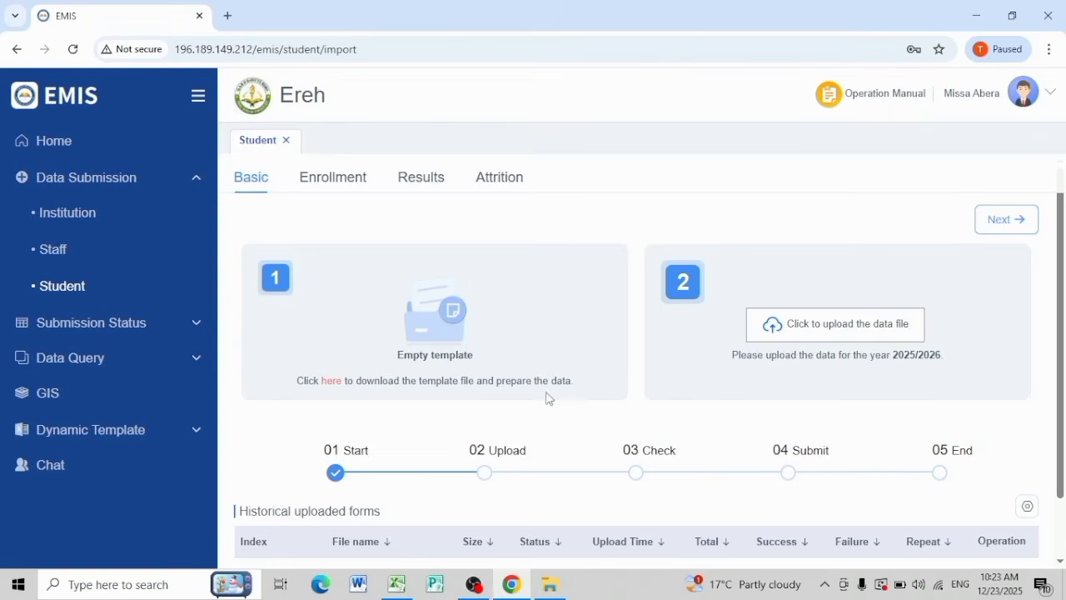
- Download the empty Student Basic Data template, keep the blocked file, and show it in its folder
{"action": "left_click", "coordinate": [333, 385]}
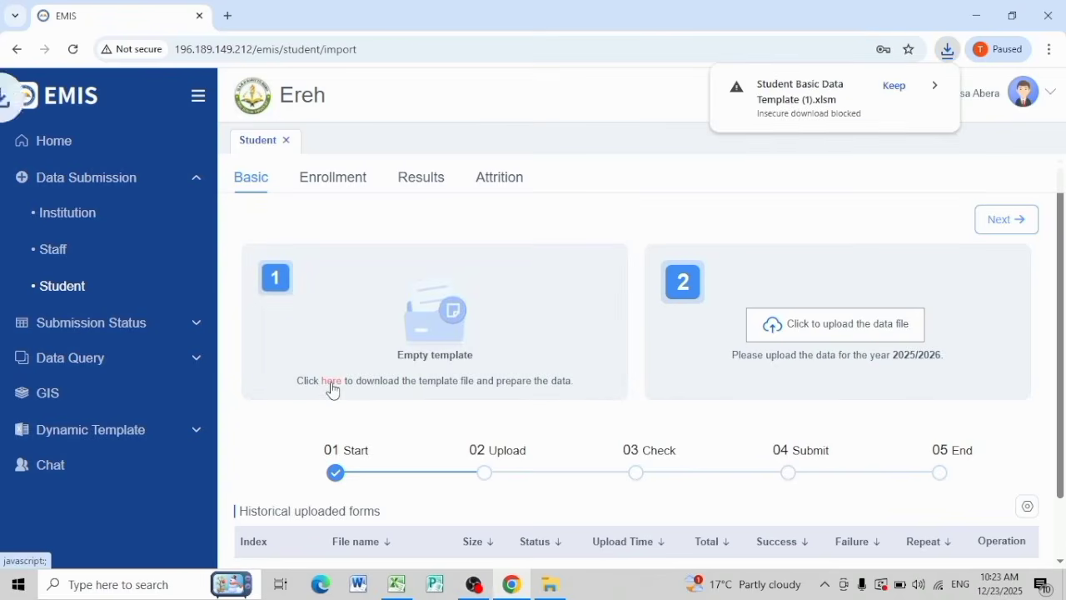
{"action": "left_click", "coordinate": [894, 86]}
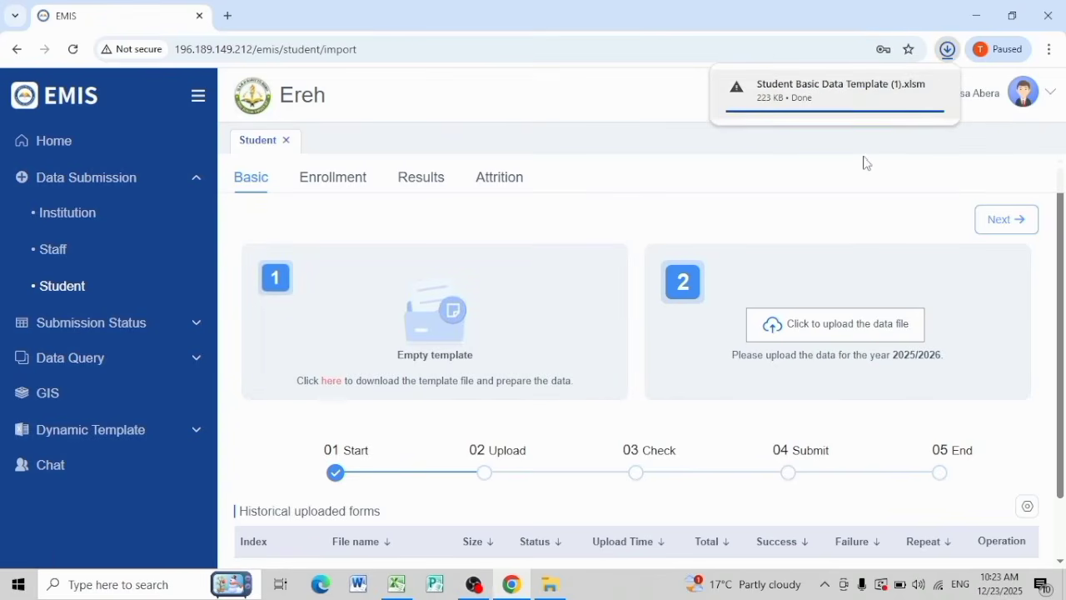
{"action": "mouse_move", "coordinate": [907, 92]}
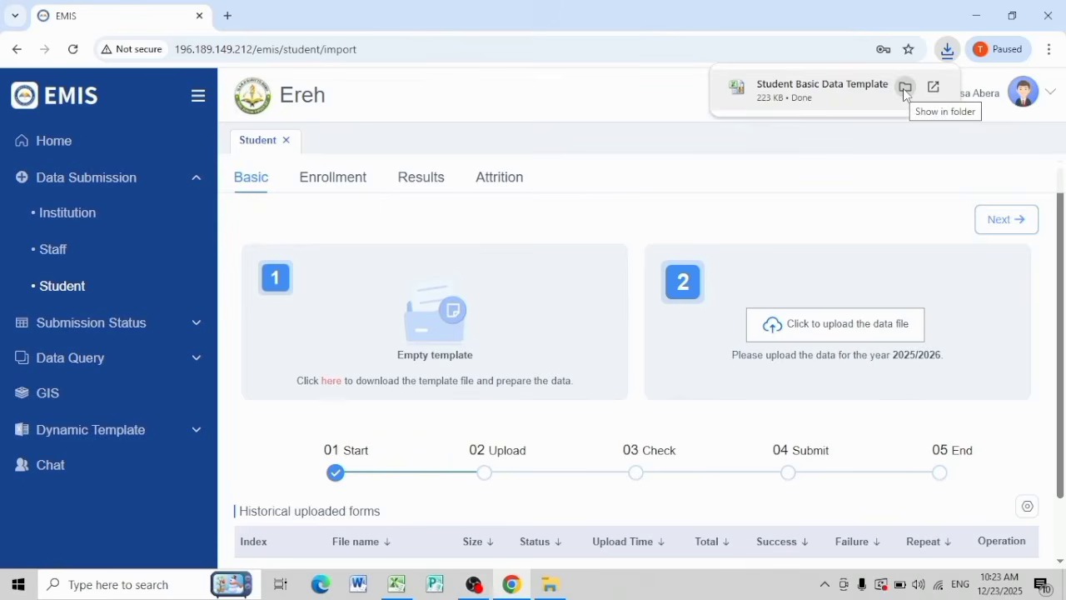
{"action": "left_click", "coordinate": [905, 88]}
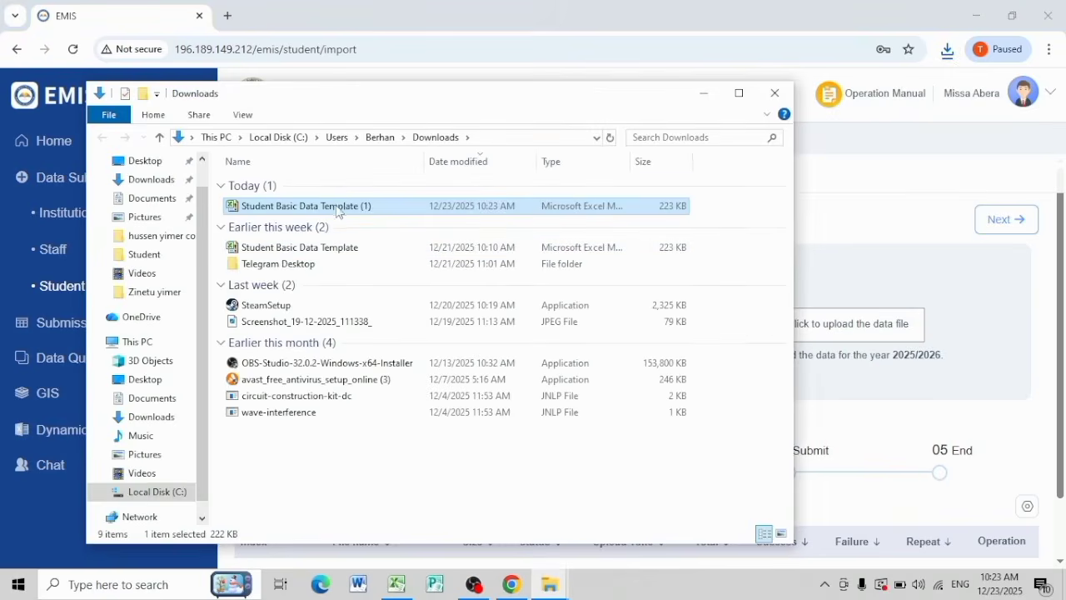
- Unblock the downloaded Student Basic Data Template (1) file in its properties and close the Downloads window
{"action": "right_click", "coordinate": [336, 208]}
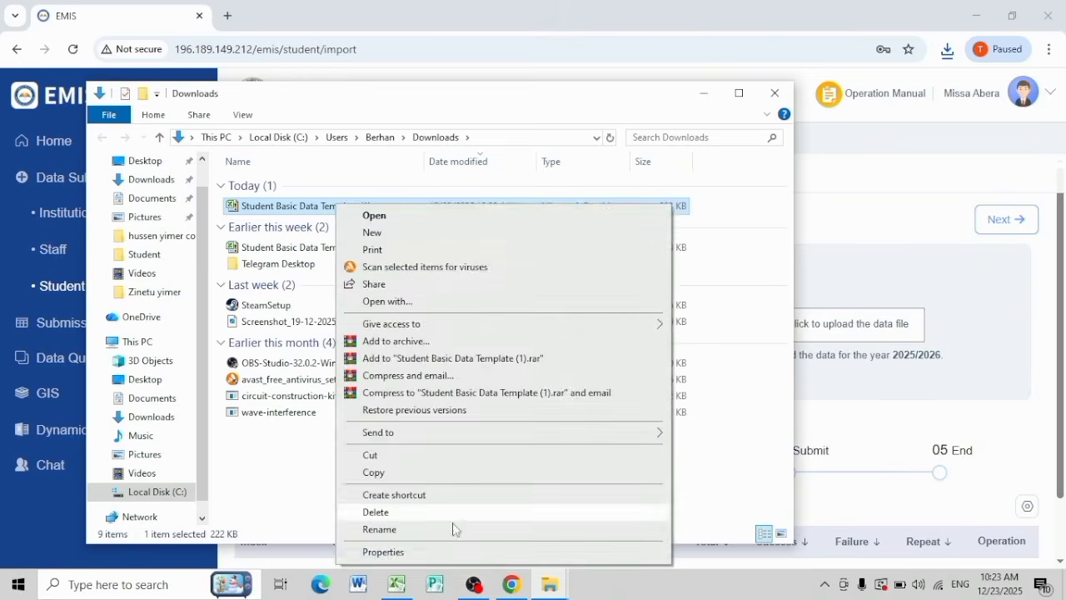
{"action": "left_click", "coordinate": [460, 553]}
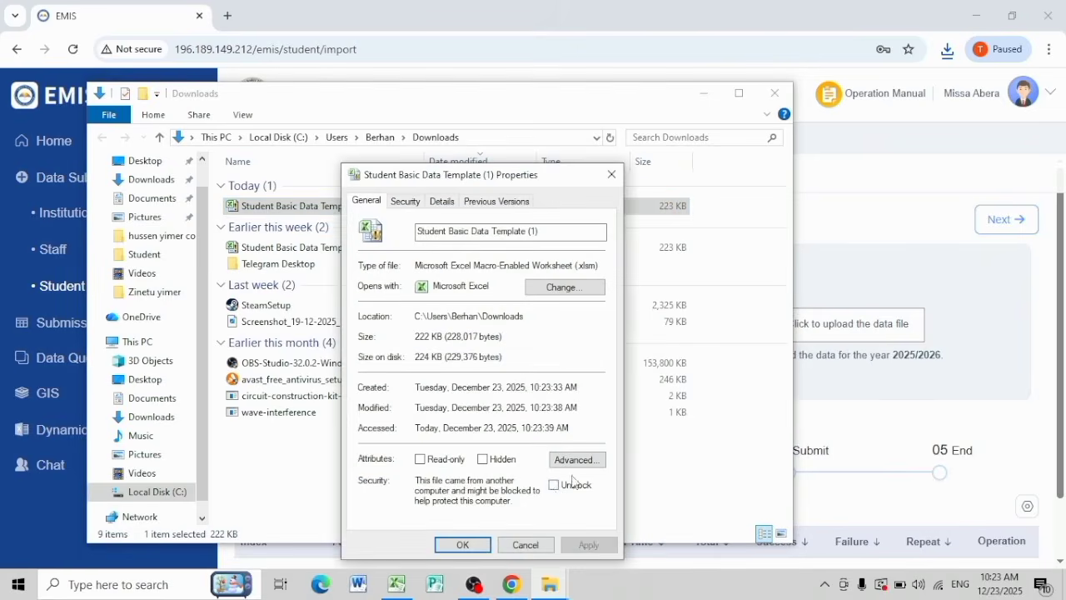
{"action": "left_click", "coordinate": [554, 484]}
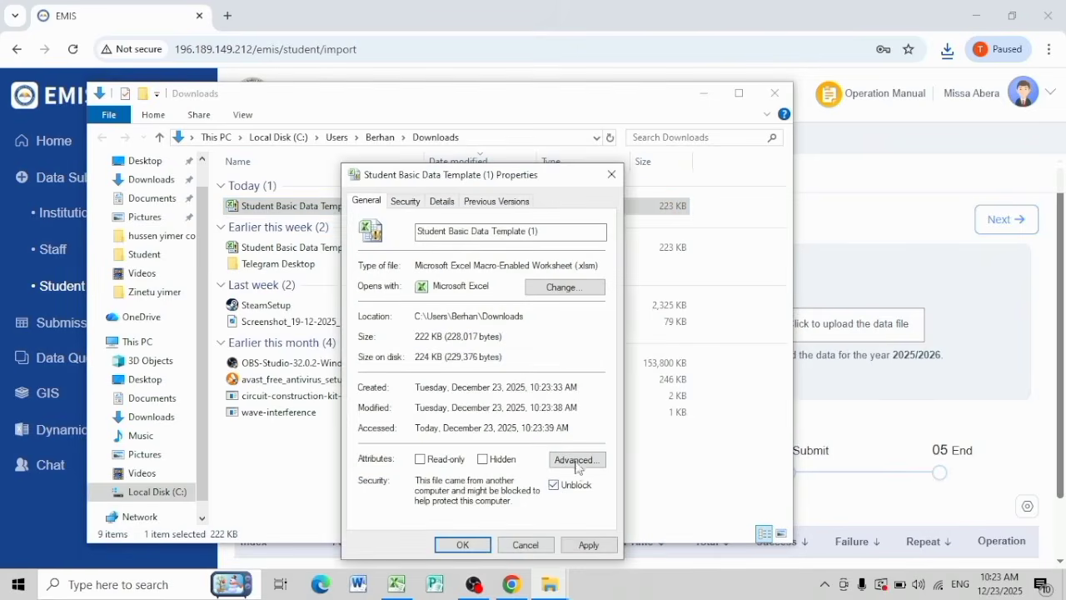
{"action": "left_click", "coordinate": [583, 546]}
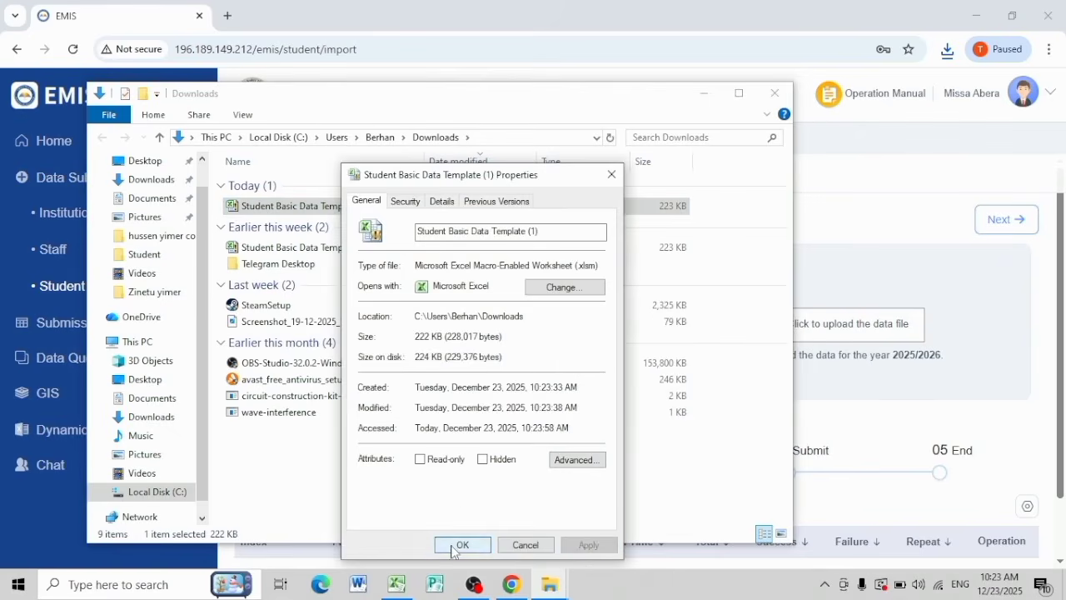
{"action": "left_click", "coordinate": [460, 547]}
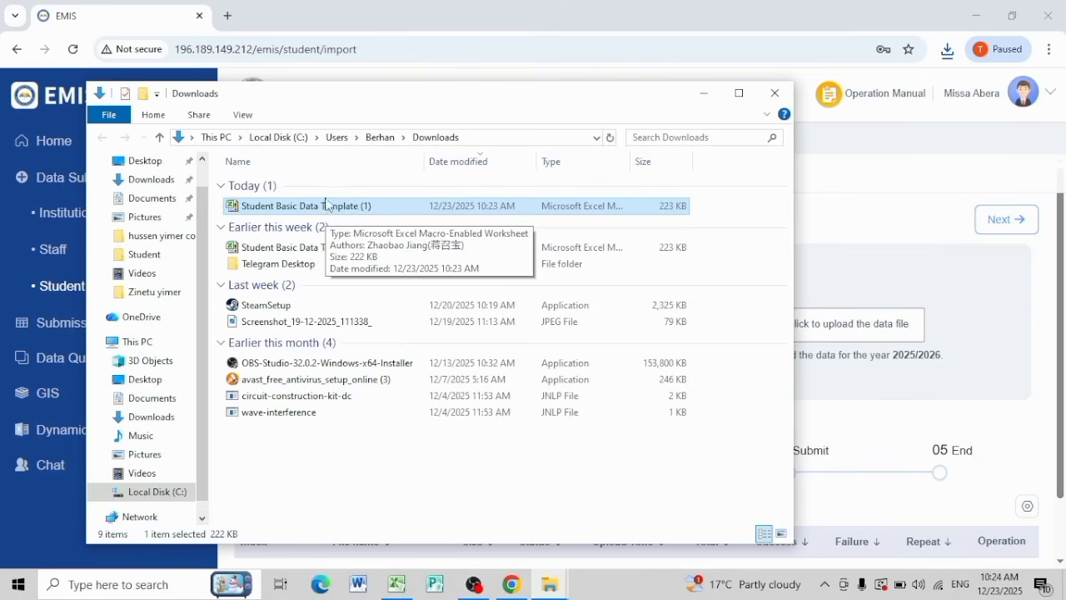
{"action": "left_click", "coordinate": [772, 96]}
- Switch to Excel and examine the student records on the Data sheet of the Student Basic Data Template workbook
{"action": "left_click", "coordinate": [396, 584]}
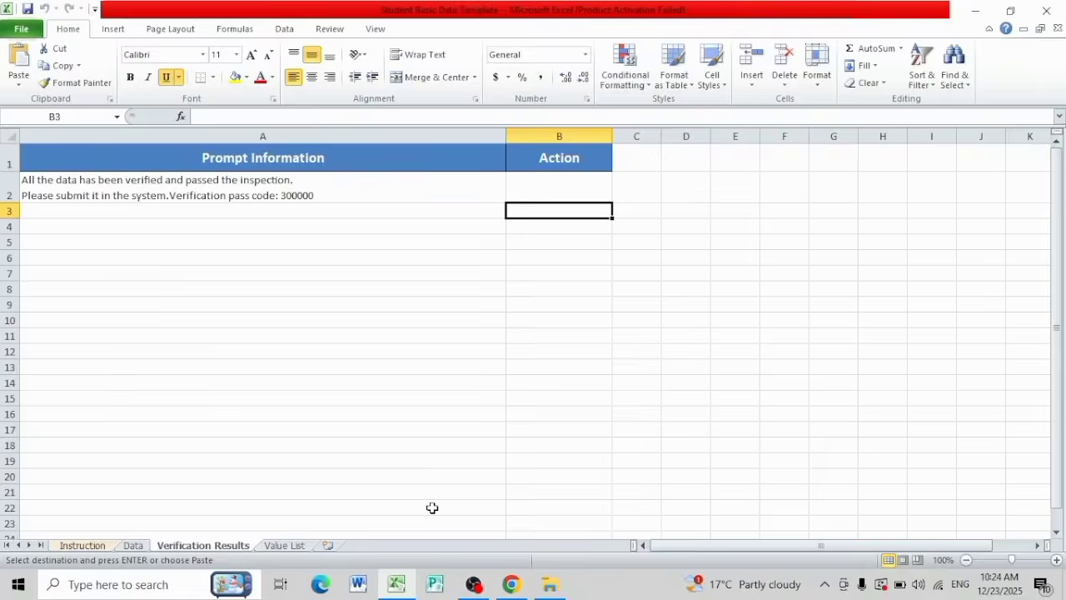
{"action": "left_click", "coordinate": [130, 545]}
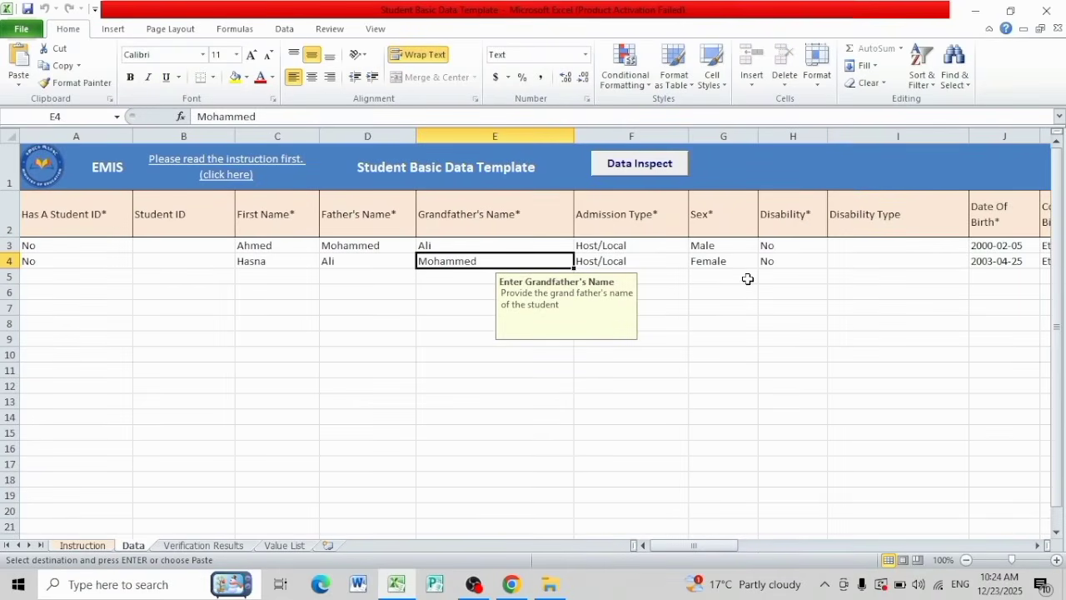
{"action": "left_click", "coordinate": [451, 415]}
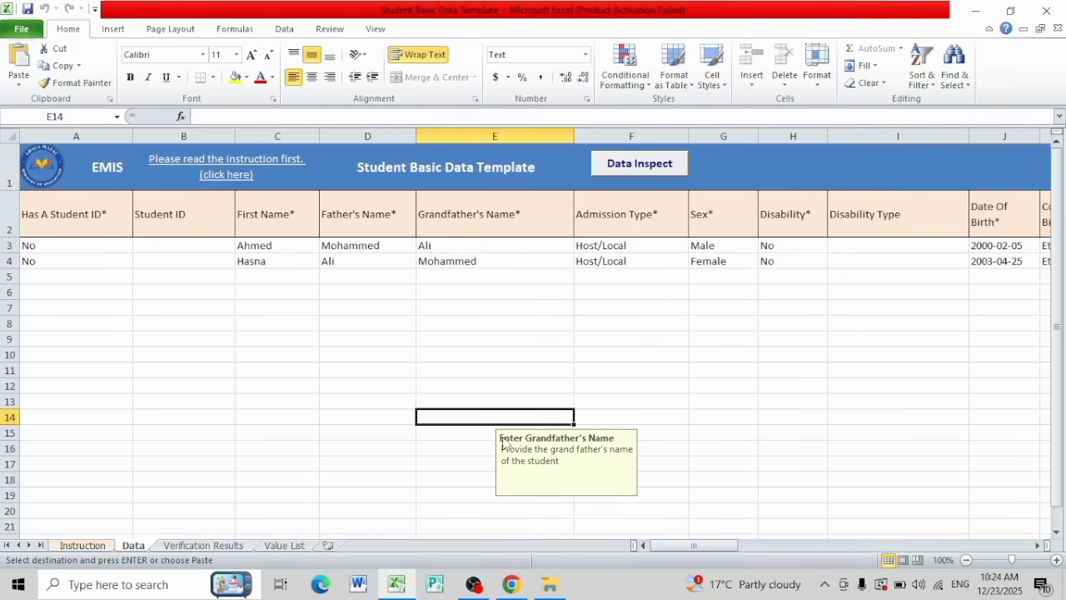
{"action": "left_click_drag", "start_coordinate": [719, 544], "coordinate": [641, 550]}
- Return to Chrome and upload the Student Basic Data Template file as the student basic data for 2025/2026
{"action": "left_click", "coordinate": [511, 584]}
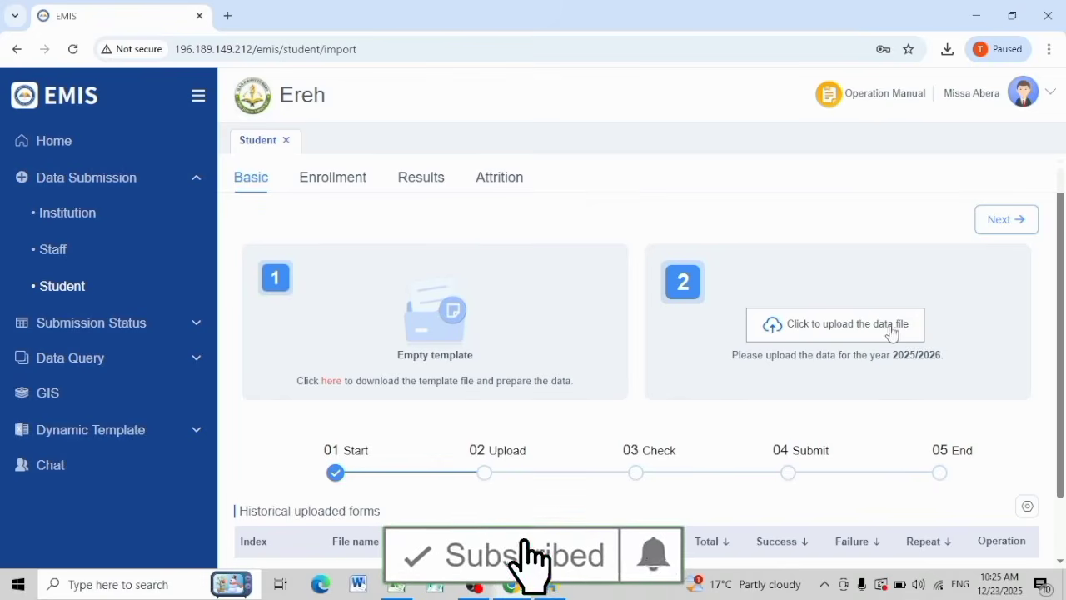
{"action": "left_click", "coordinate": [806, 330]}
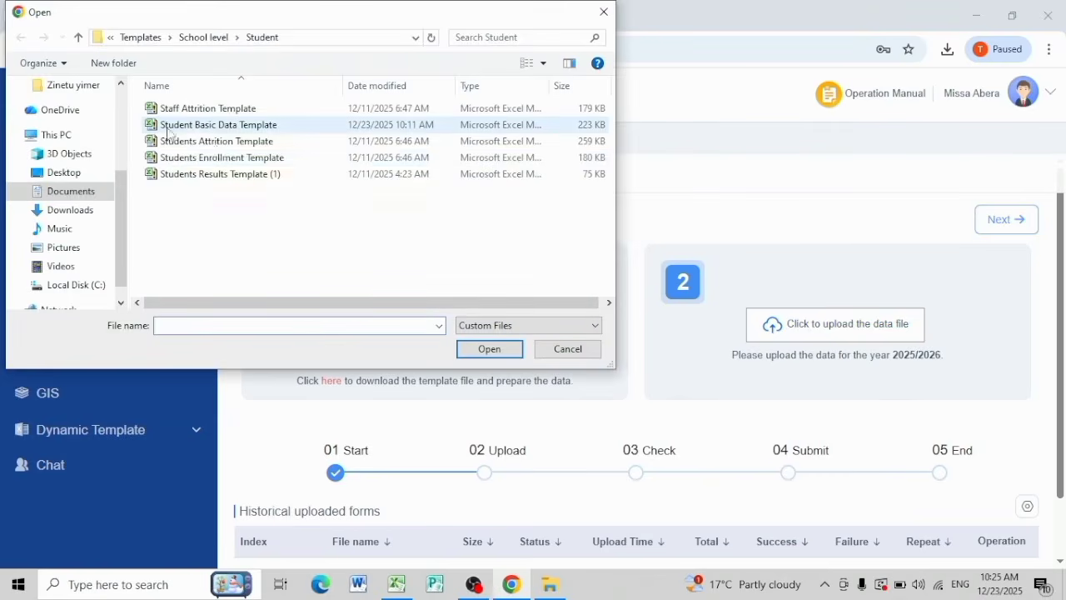
{"action": "left_click", "coordinate": [244, 132]}
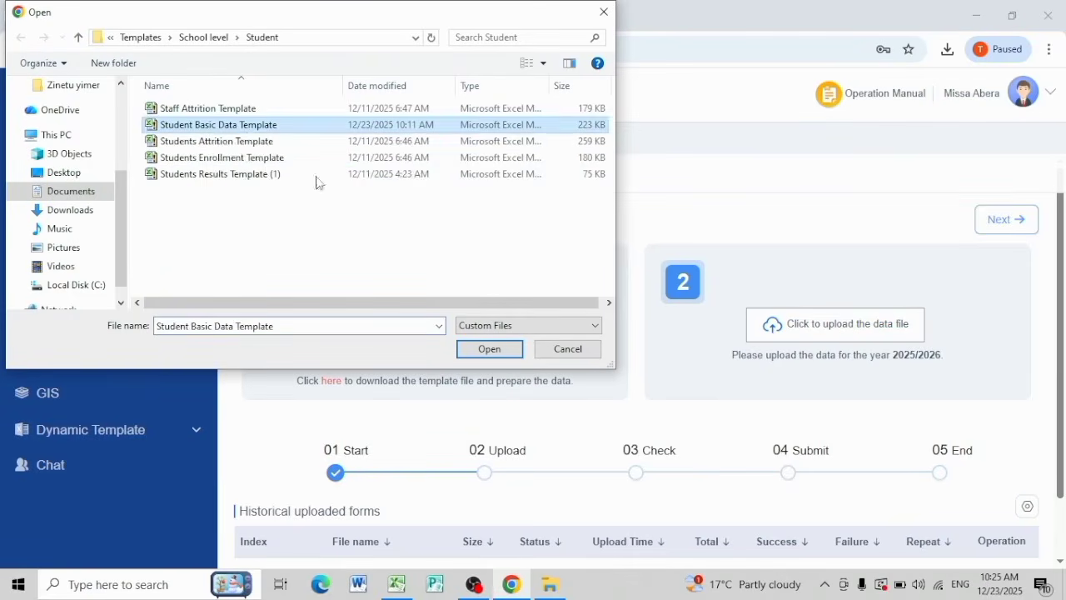
{"action": "left_click", "coordinate": [490, 349]}
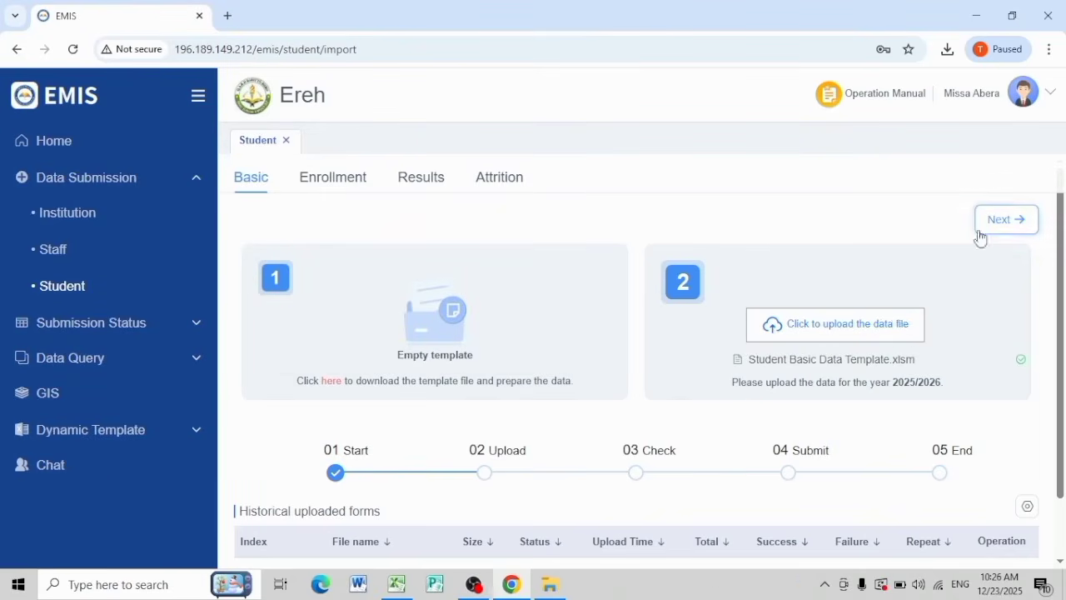
- Advance the uploaded file to the Check stage and review its import results
{"action": "left_click", "coordinate": [1008, 227]}
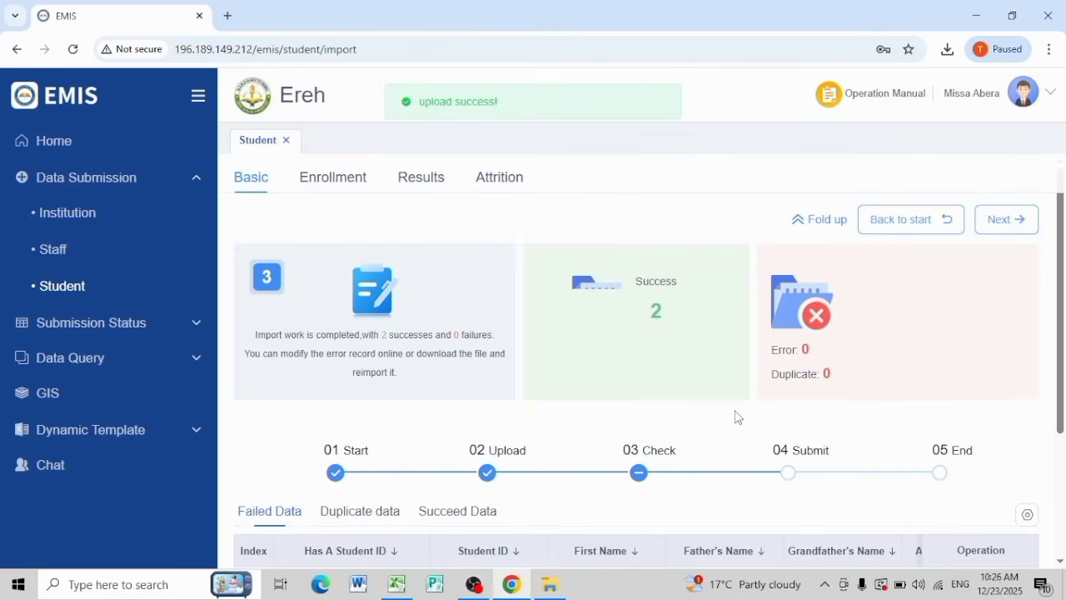
{"action": "scroll", "coordinate": [676, 396], "scroll_direction": "down", "scroll_amount": 1}
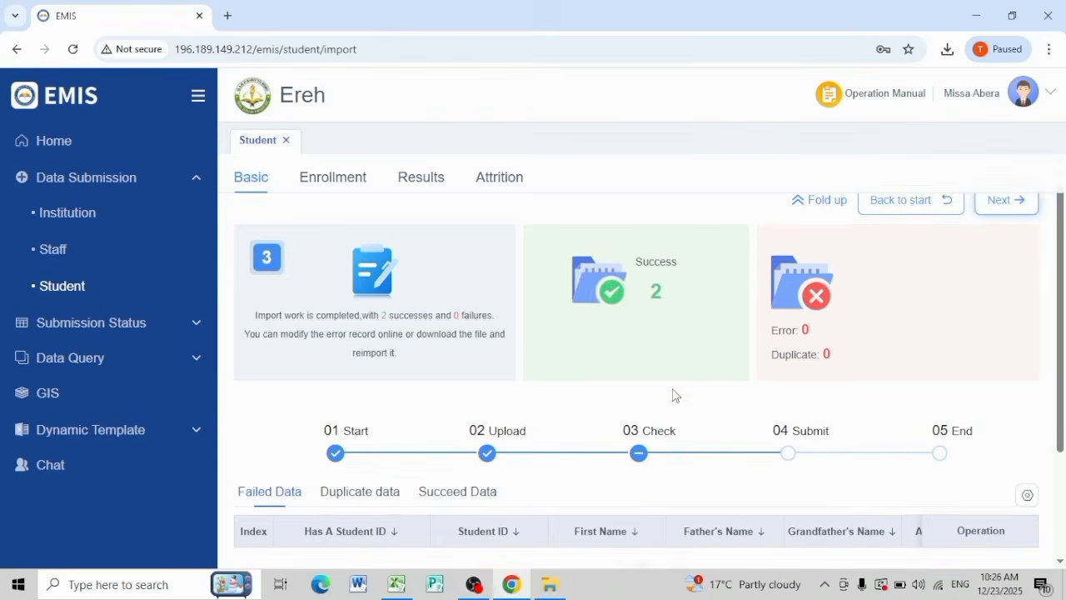
{"action": "scroll", "coordinate": [676, 395], "scroll_direction": "down", "scroll_amount": 1}
{"action": "scroll", "coordinate": [638, 276], "scroll_direction": "up", "scroll_amount": 2}
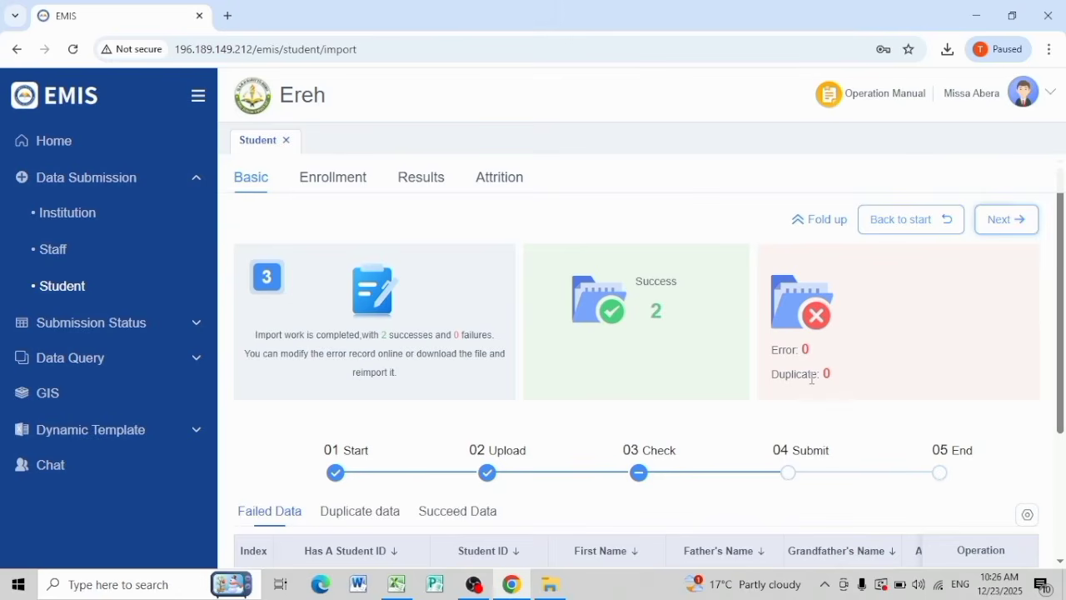
- Advance the imported student data to the Submit stage and submit all records for review
{"action": "left_click", "coordinate": [1002, 221]}
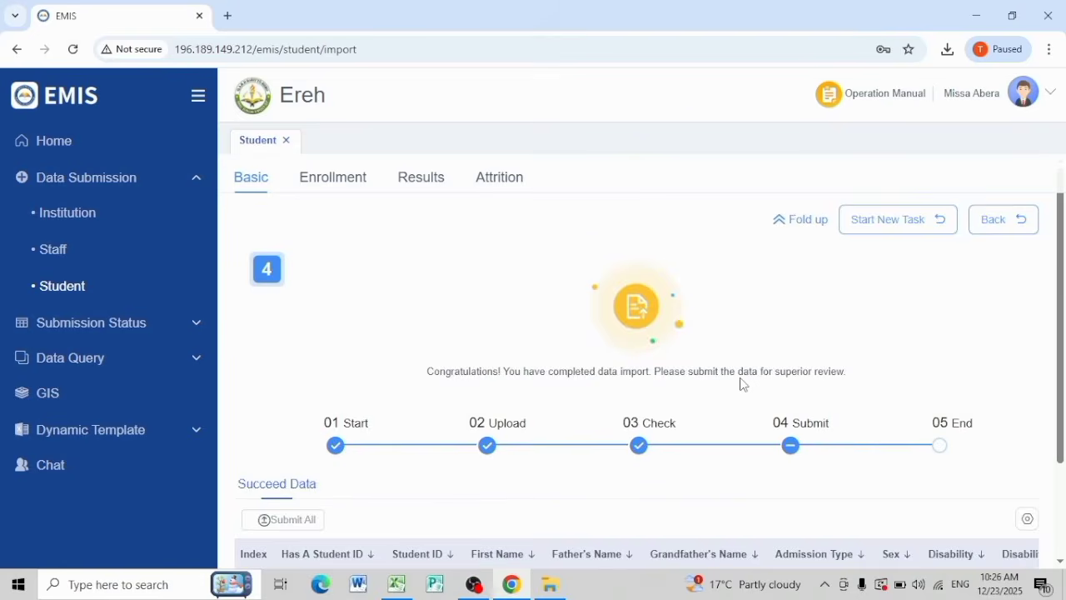
{"action": "scroll", "coordinate": [743, 385], "scroll_direction": "down", "scroll_amount": 2}
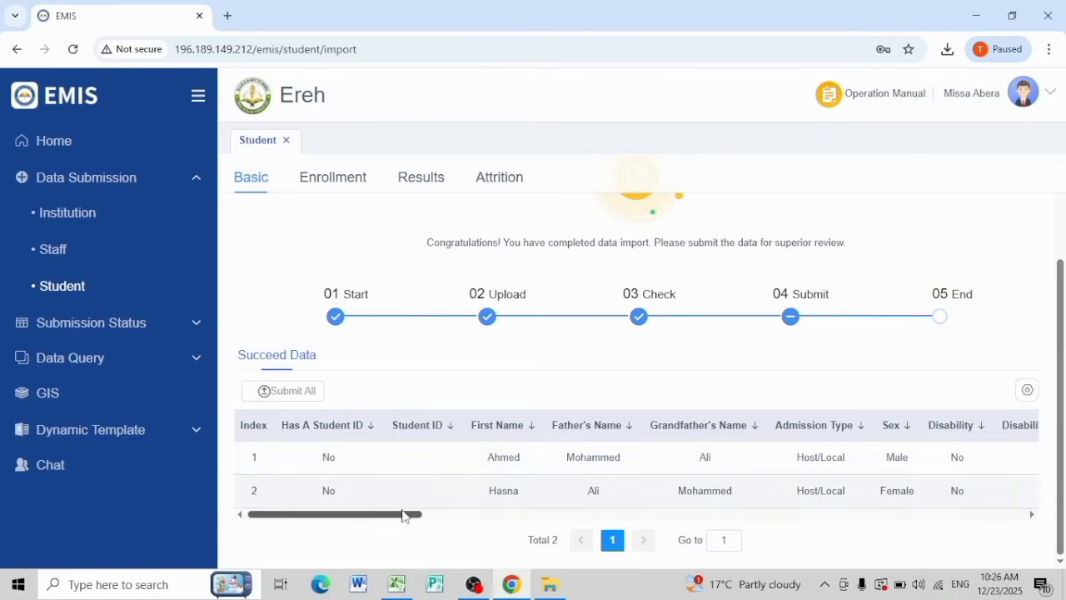
{"action": "left_click_drag", "start_coordinate": [405, 515], "coordinate": [382, 530]}
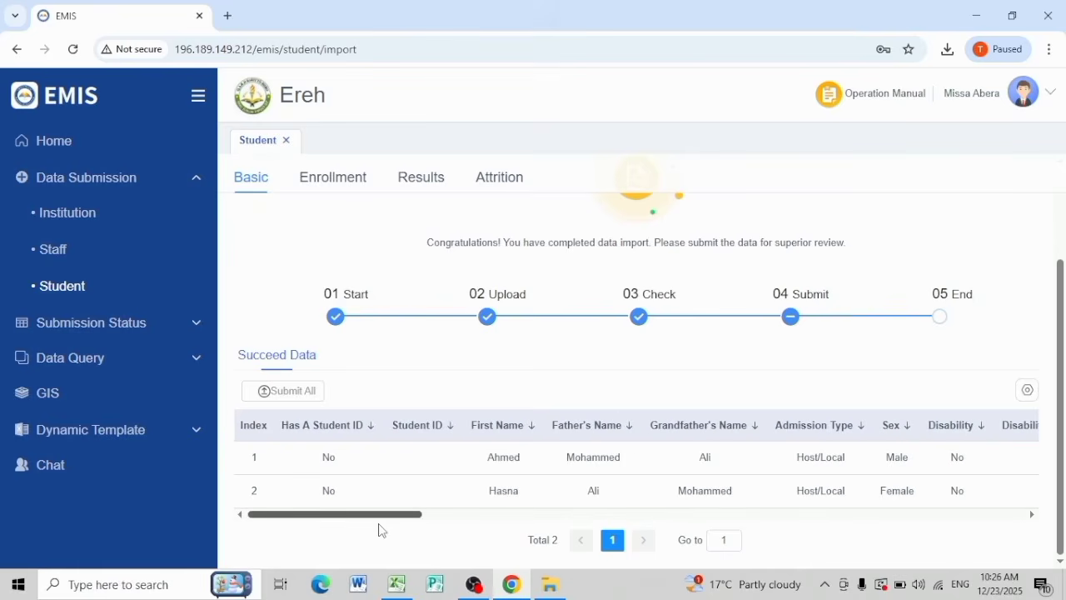
{"action": "left_click", "coordinate": [281, 393]}
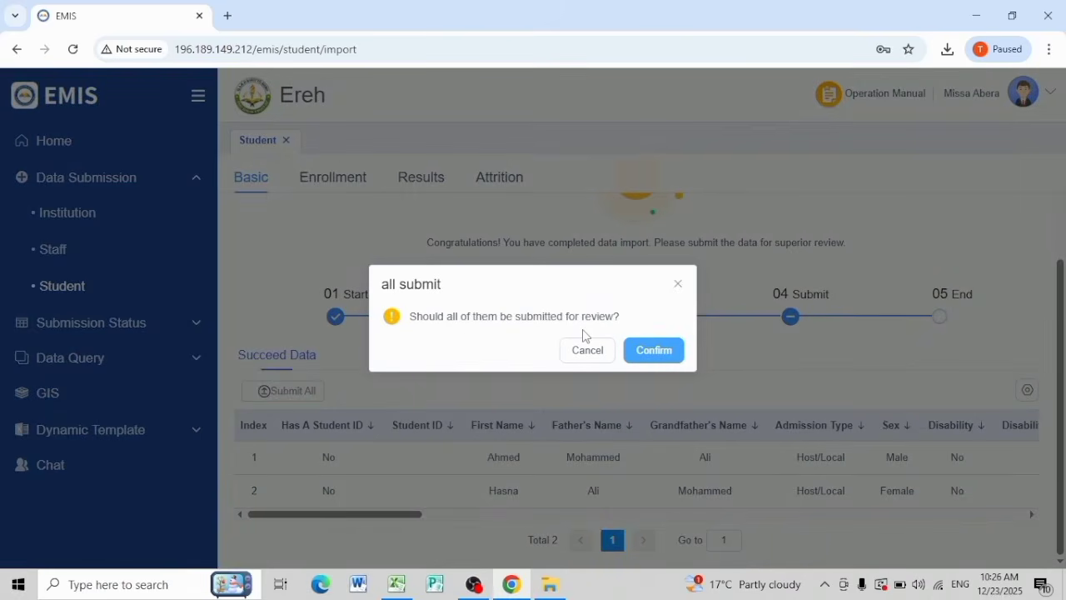
{"action": "left_click", "coordinate": [653, 352]}
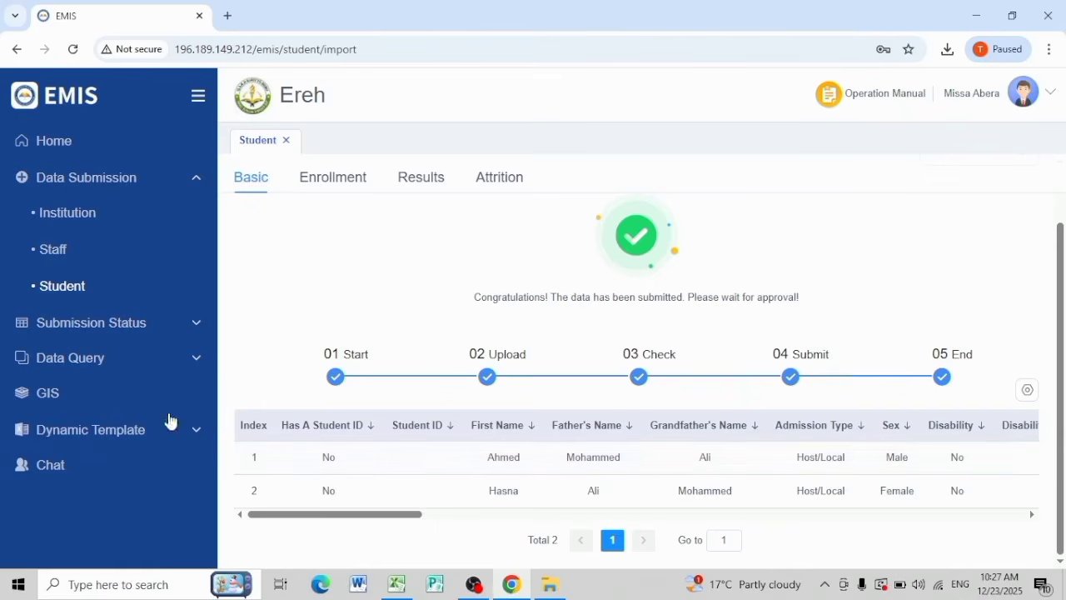
- Review the Student Submission Status records, filtering the woreda approval status by Approved and by Awaiting
{"action": "left_click", "coordinate": [70, 331]}
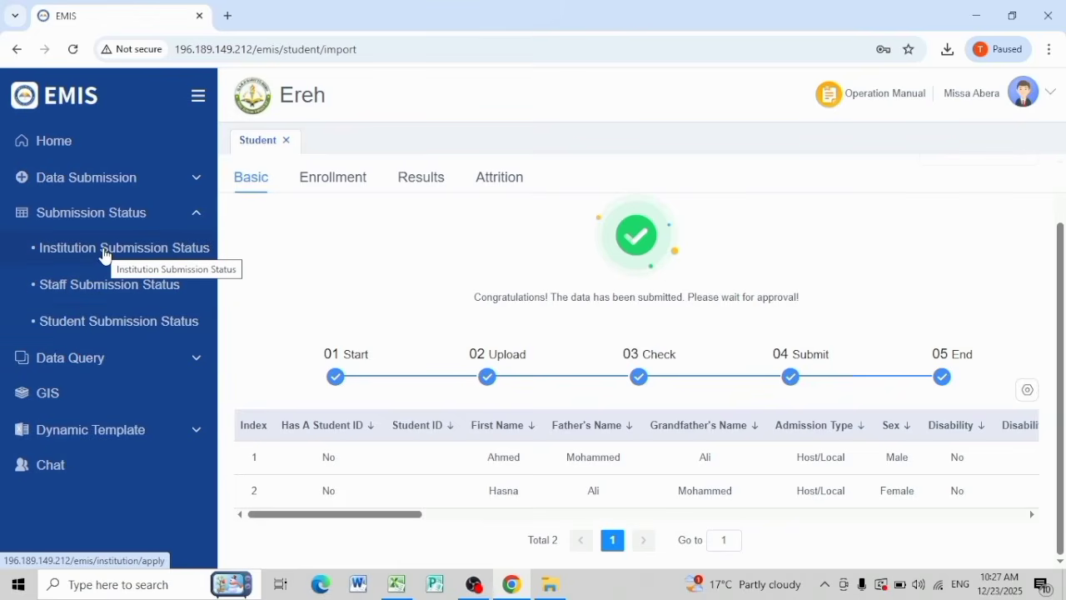
{"action": "left_click", "coordinate": [126, 325]}
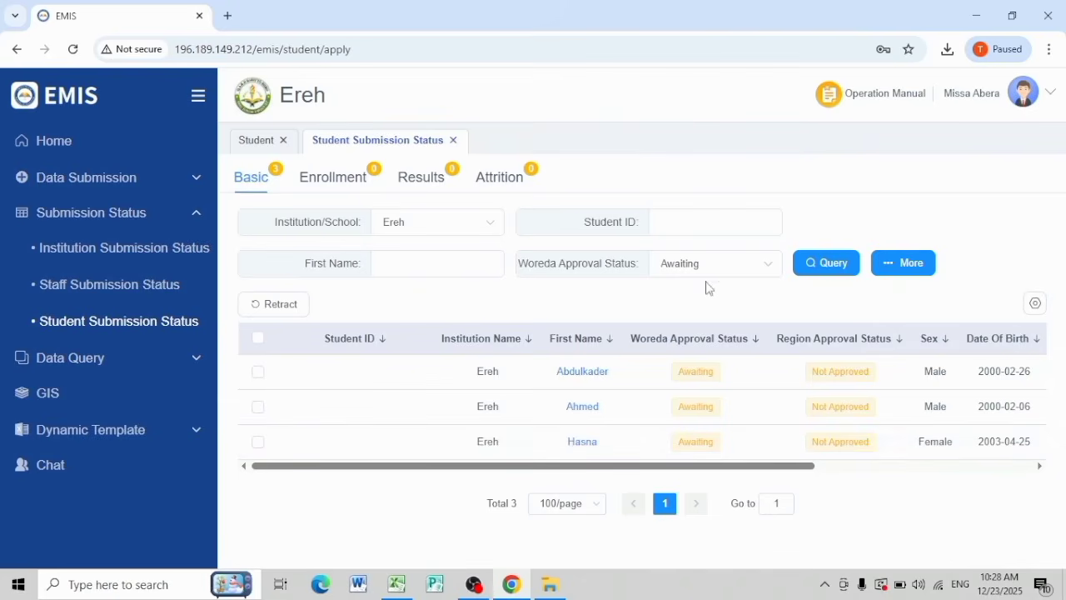
{"action": "left_click", "coordinate": [767, 268]}
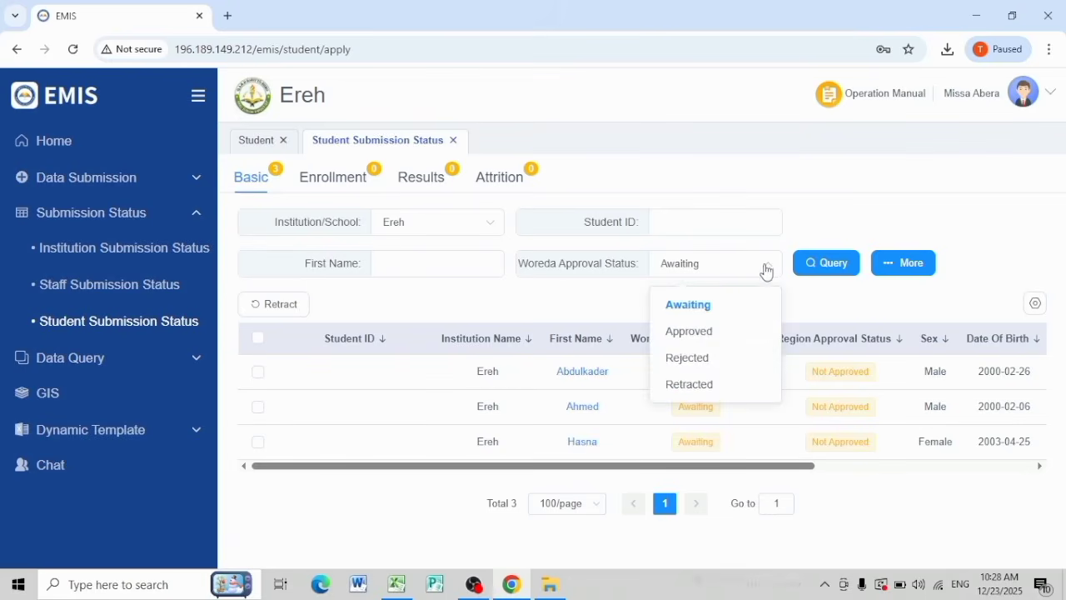
{"action": "left_click", "coordinate": [702, 333]}
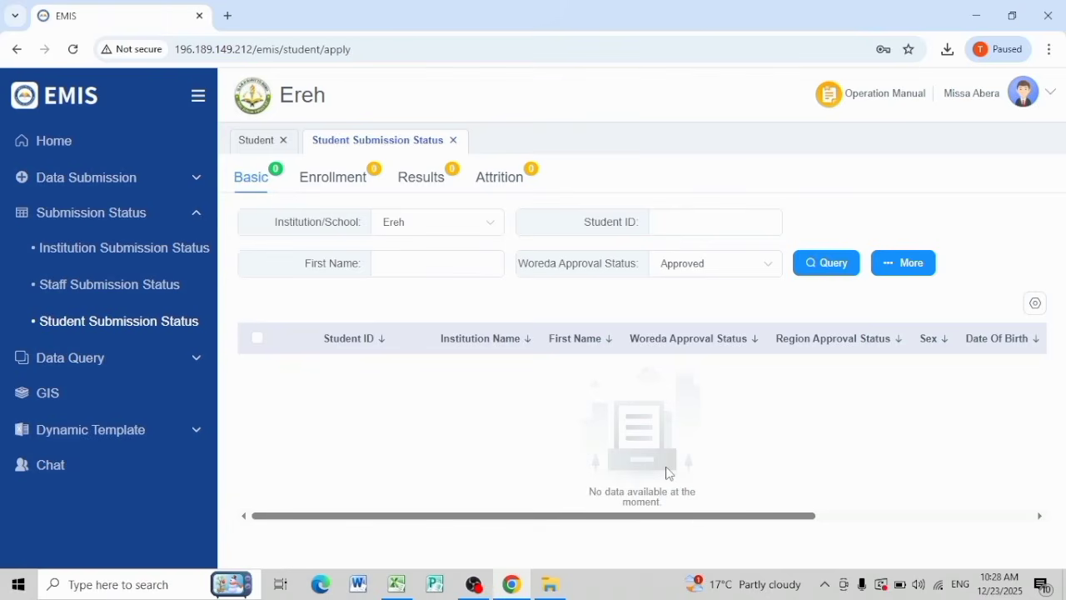
{"action": "left_click", "coordinate": [771, 274]}
{"action": "left_click", "coordinate": [704, 307]}
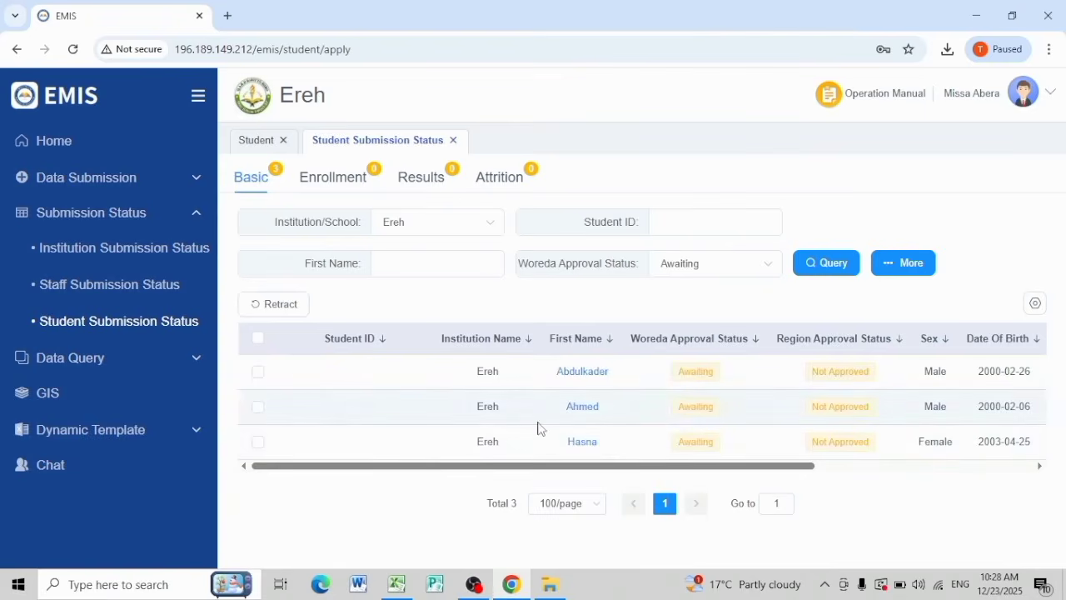
{"action": "left_click", "coordinate": [136, 228]}
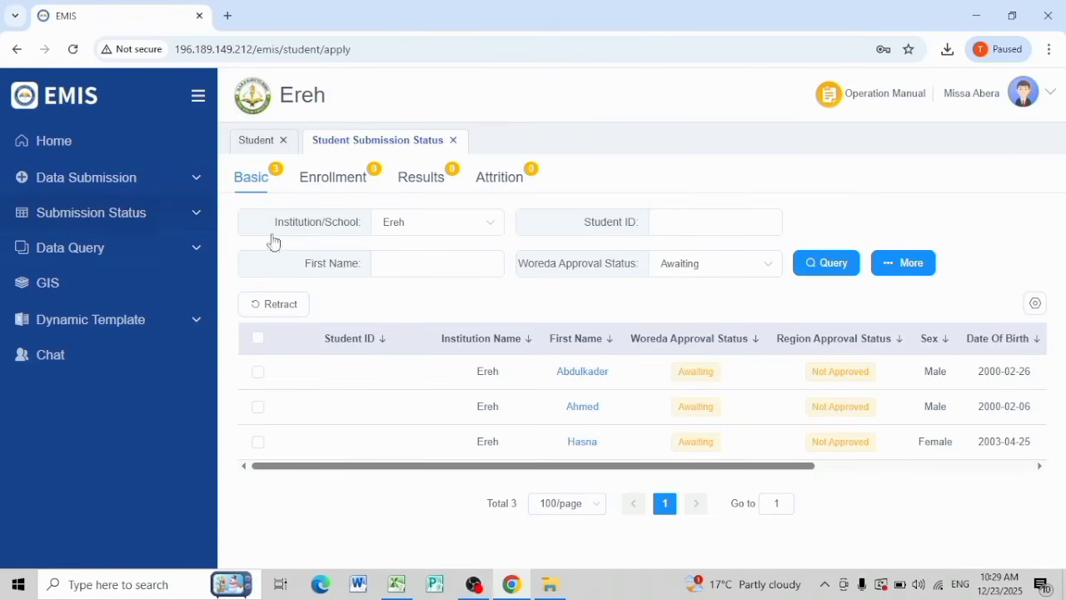
- Log out of the Ereh school account and log in with the Aysaita woreda account
{"action": "mouse_move", "coordinate": [1041, 93]}
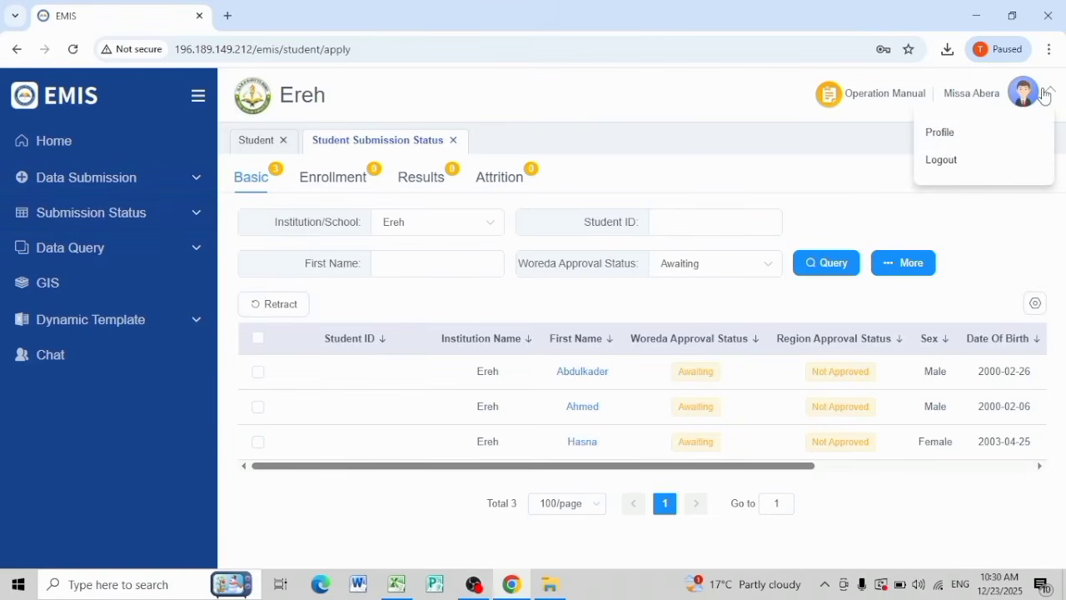
{"action": "left_click", "coordinate": [968, 169]}
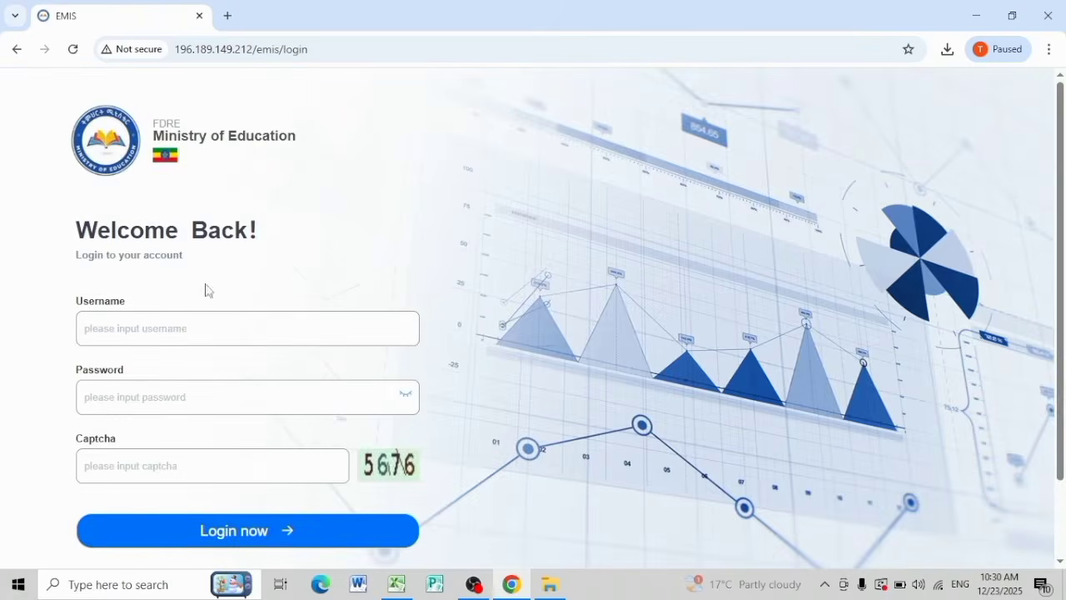
{"action": "left_click", "coordinate": [143, 330]}
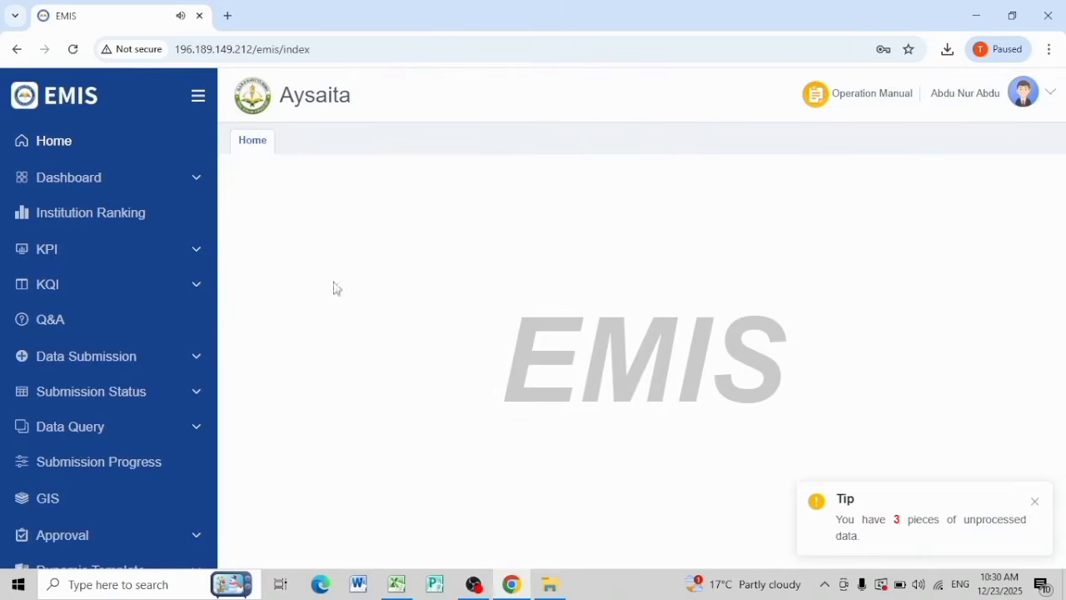
- Open the Student Submission Status page for Aysaita to see the basic student records awaiting approval
{"action": "left_click", "coordinate": [115, 367]}
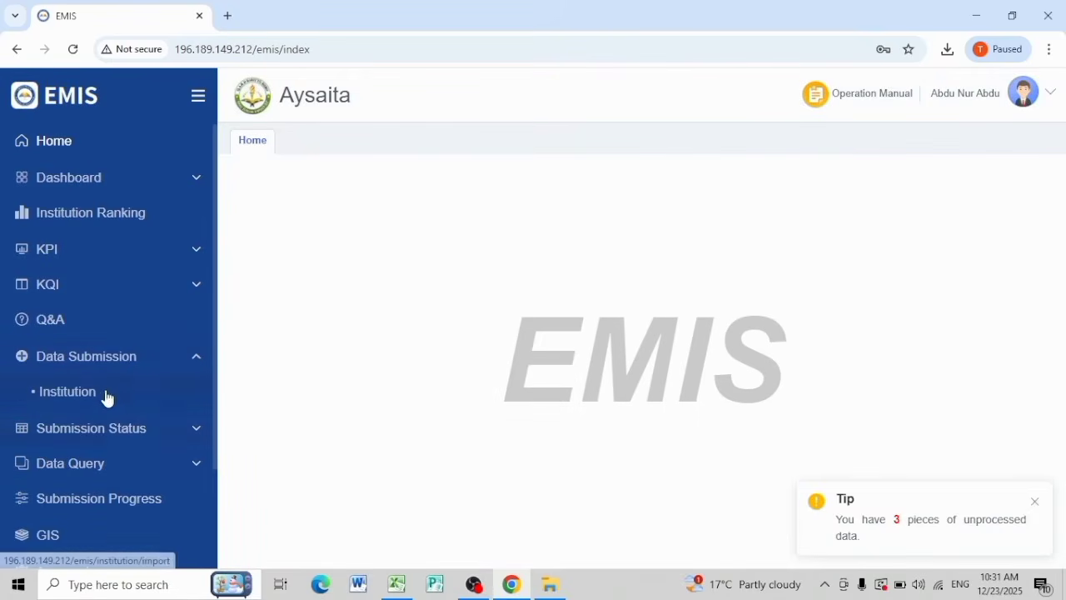
{"action": "left_click", "coordinate": [119, 434]}
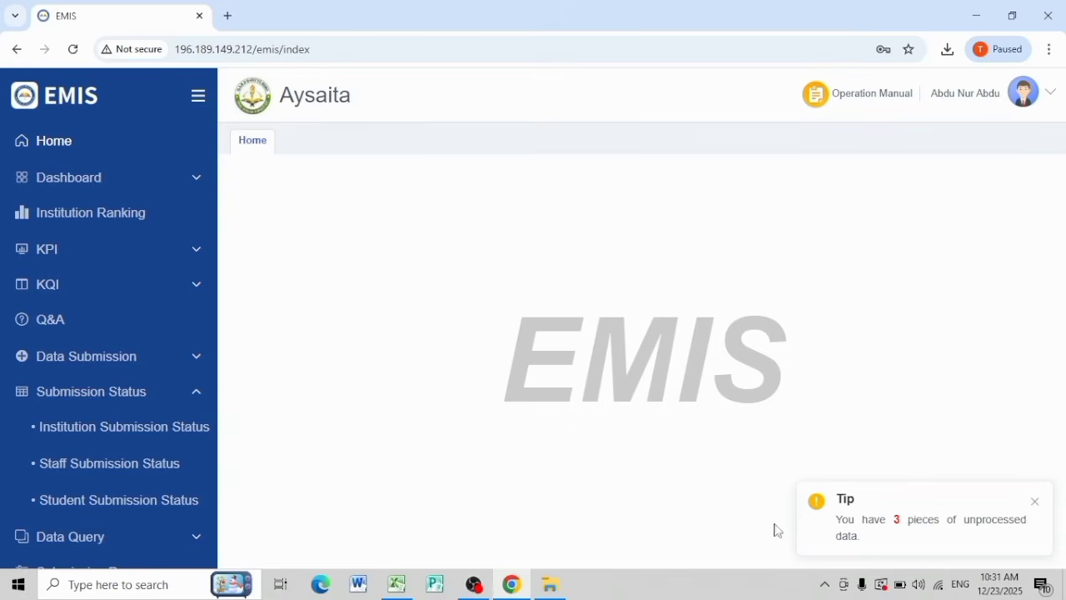
{"action": "left_click", "coordinate": [132, 503]}
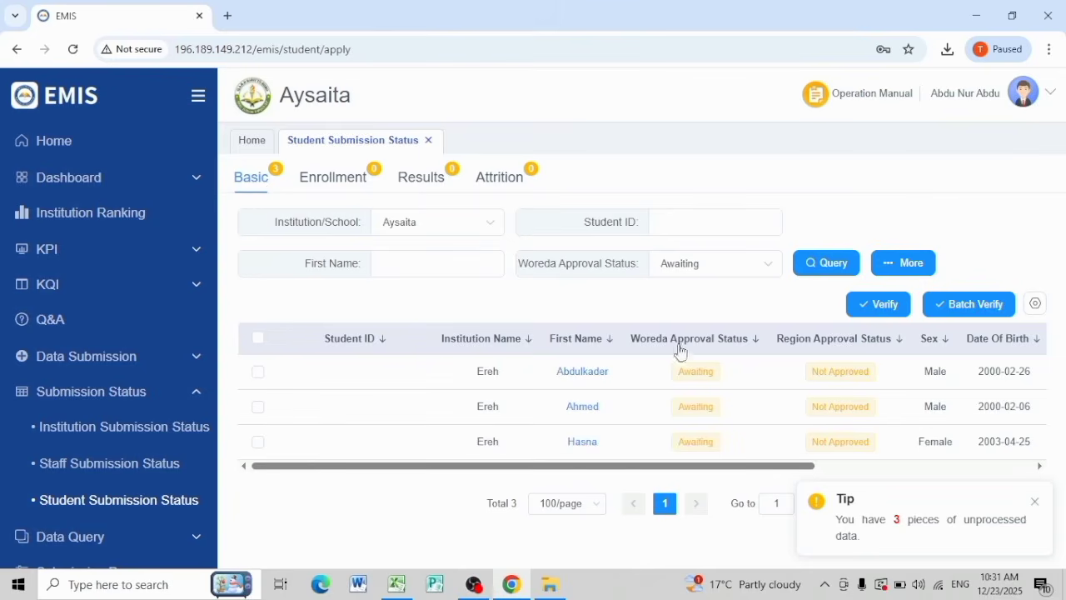
{"action": "left_click", "coordinate": [258, 338]}
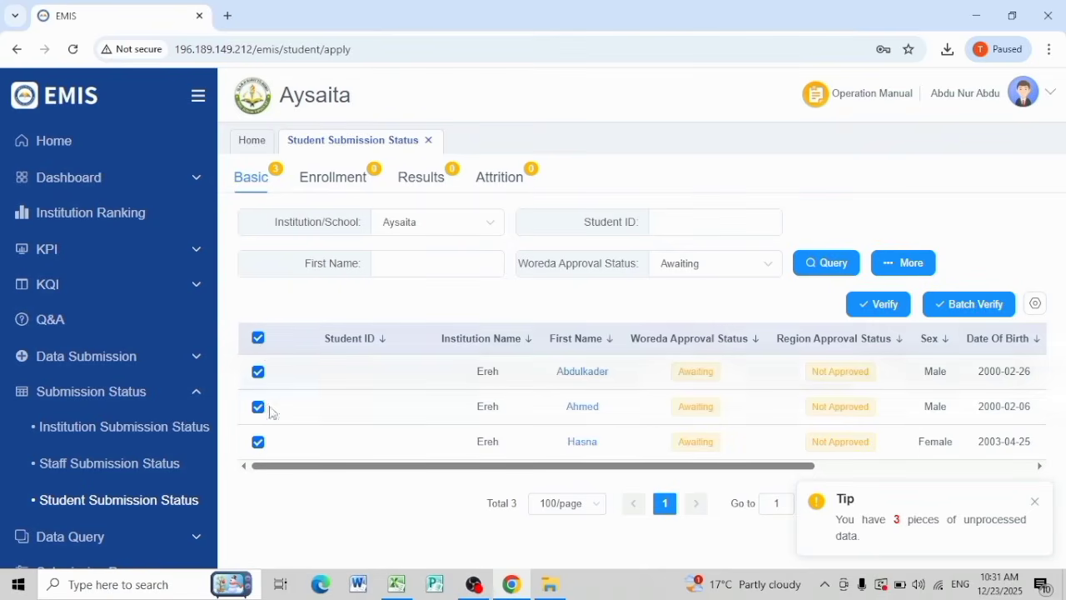
{"action": "left_click", "coordinate": [259, 340]}
{"action": "left_click", "coordinate": [257, 374]}
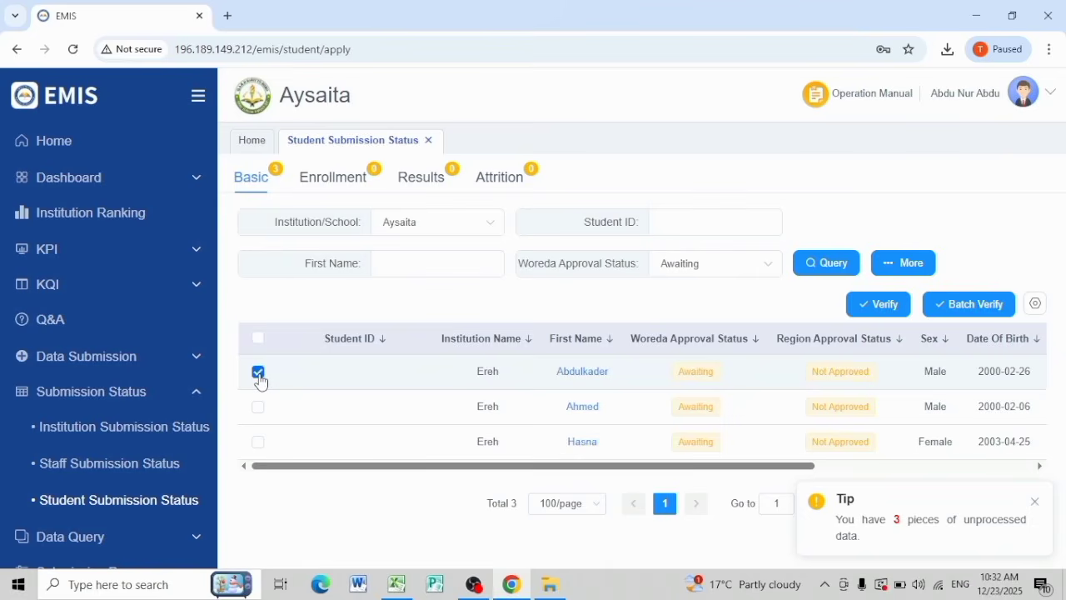
{"action": "left_click", "coordinate": [261, 383]}
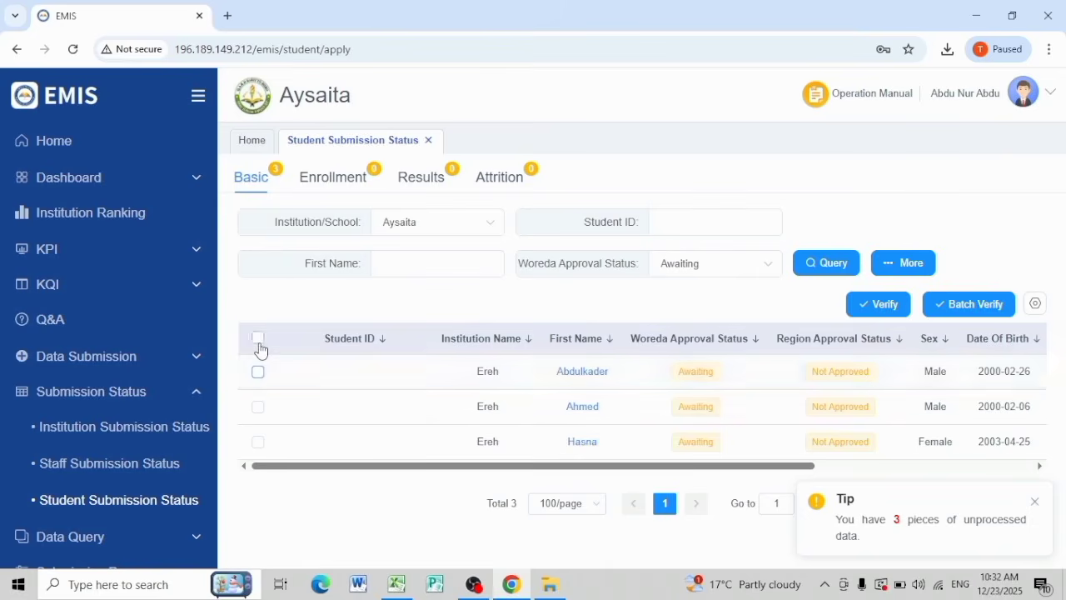
- Select all awaiting student records, verify them with the approval comment "thanks", and approve them
{"action": "left_click", "coordinate": [259, 342]}
{"action": "left_click", "coordinate": [880, 305]}
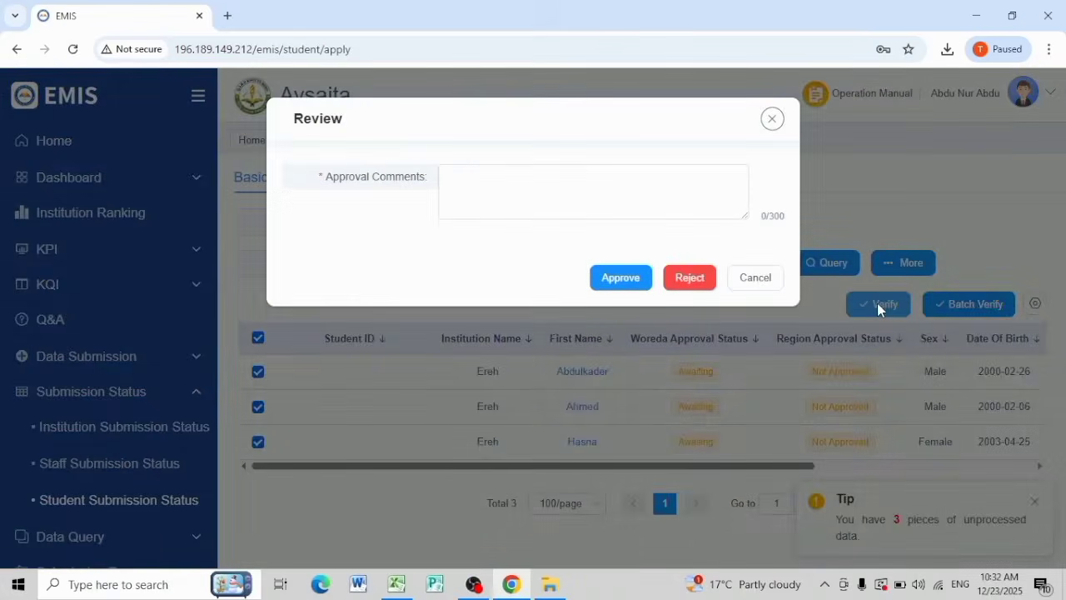
{"action": "left_click", "coordinate": [467, 187]}
{"action": "type", "text": "tha"}
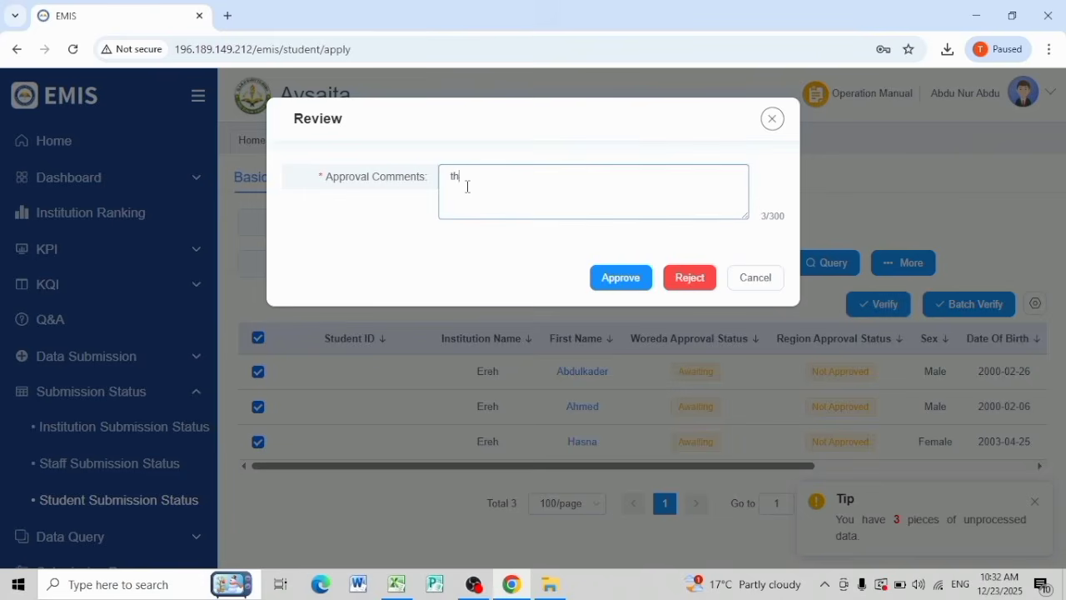
{"action": "type", "text": "nks"}
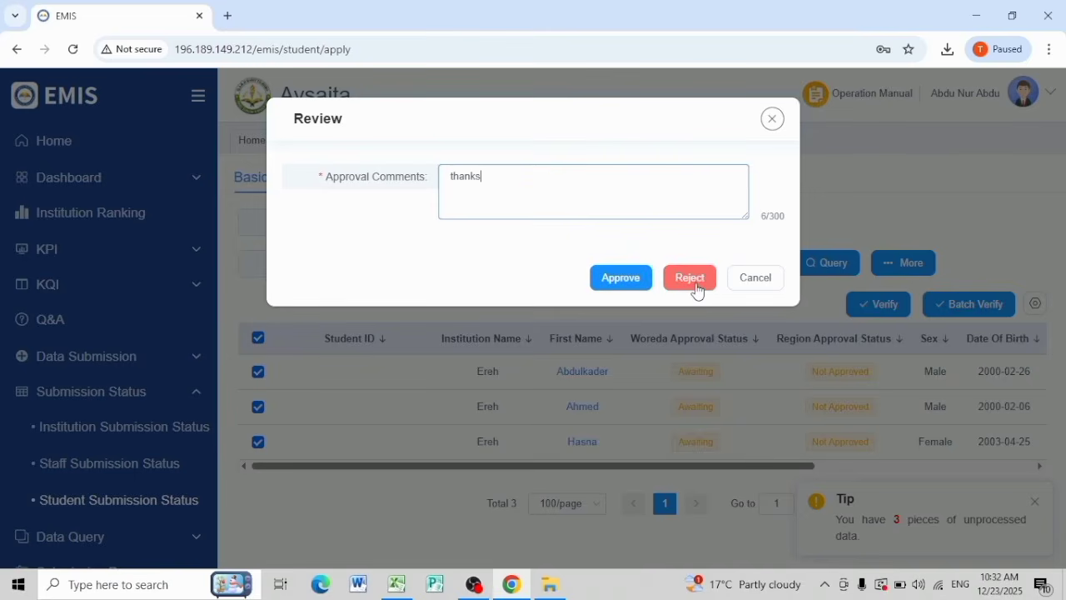
{"action": "left_click", "coordinate": [620, 280]}
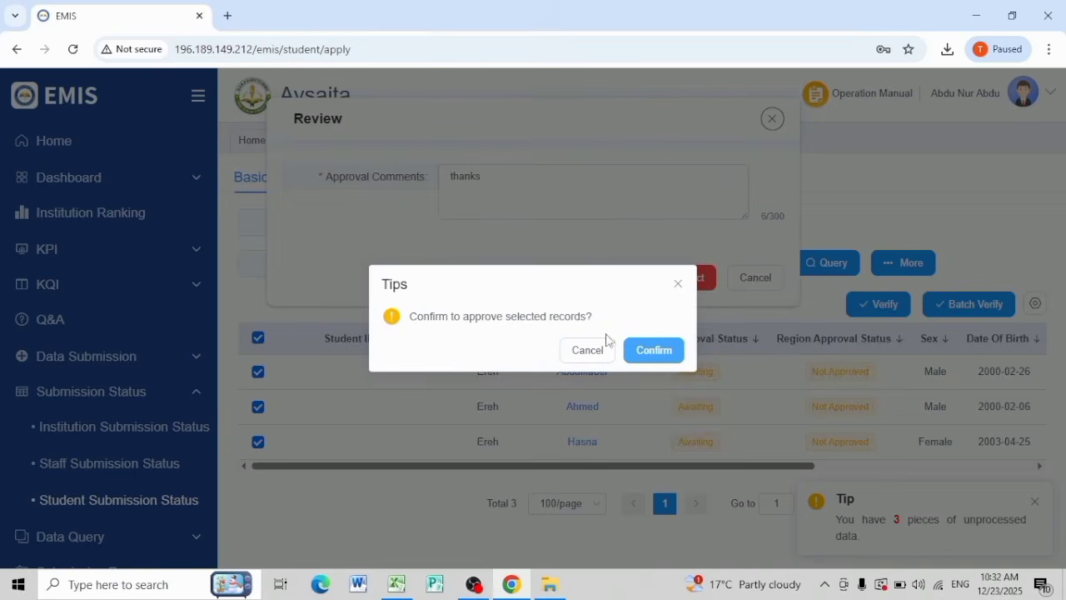
{"action": "left_click", "coordinate": [651, 351]}
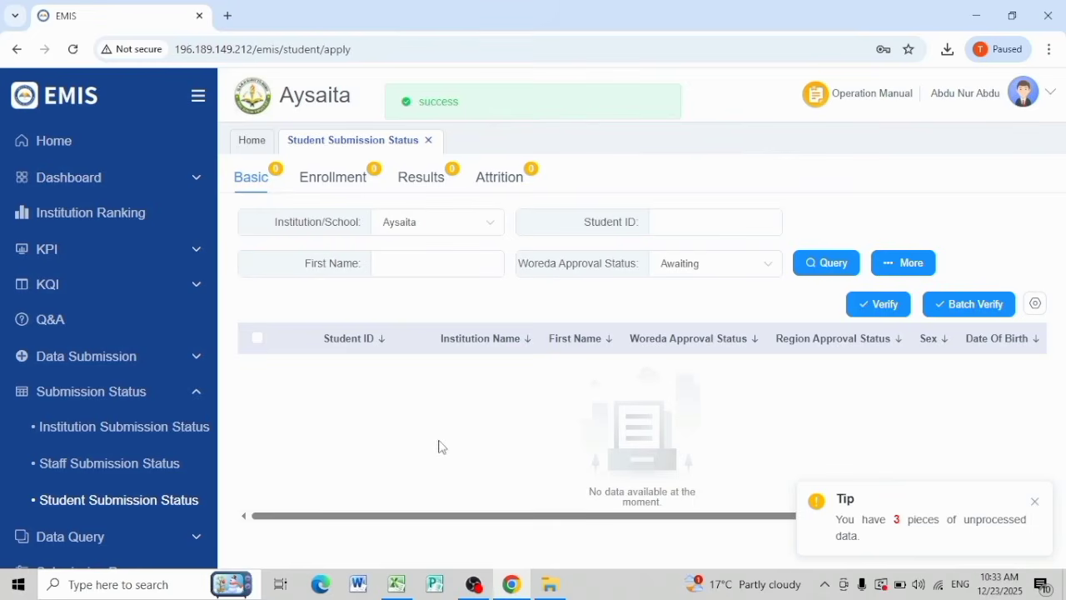
- Open the student data query and examine the list for the Ereh students and their student IDs
{"action": "scroll", "coordinate": [153, 486], "scroll_direction": "down", "scroll_amount": 1}
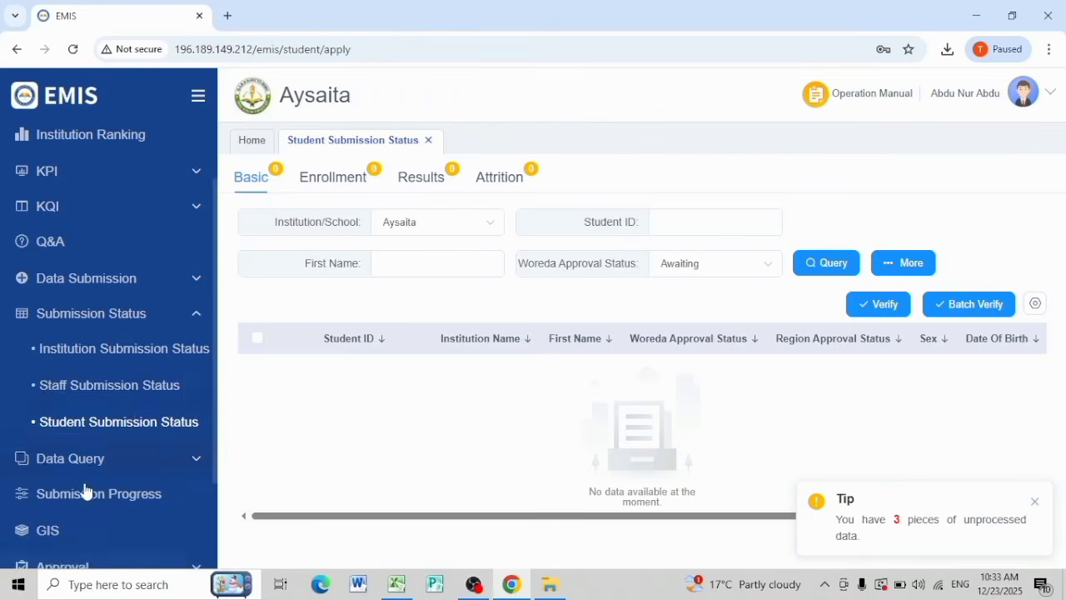
{"action": "left_click", "coordinate": [83, 470]}
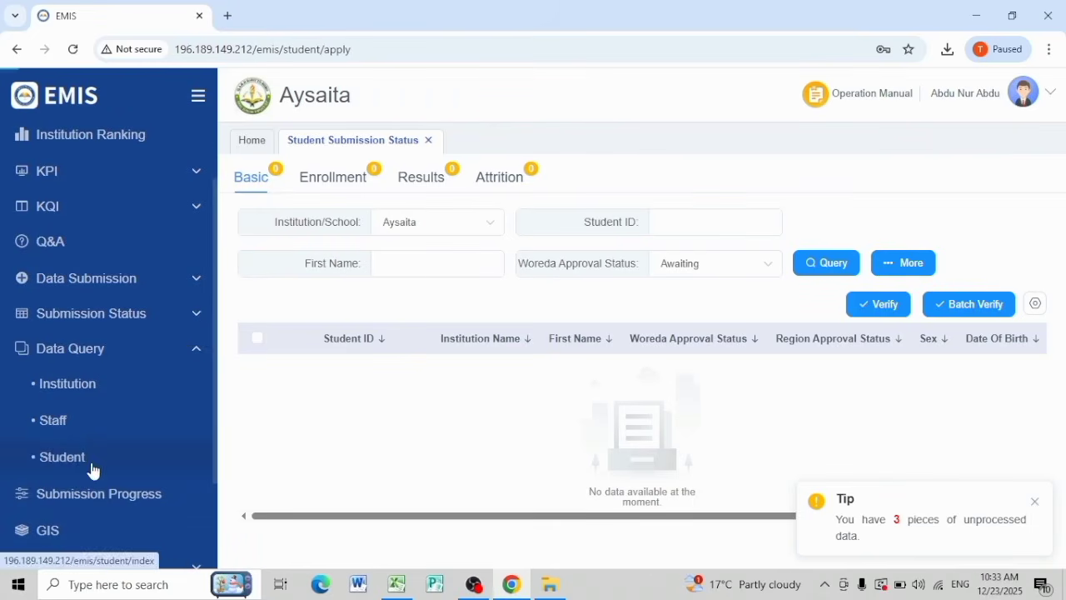
{"action": "left_click", "coordinate": [92, 470]}
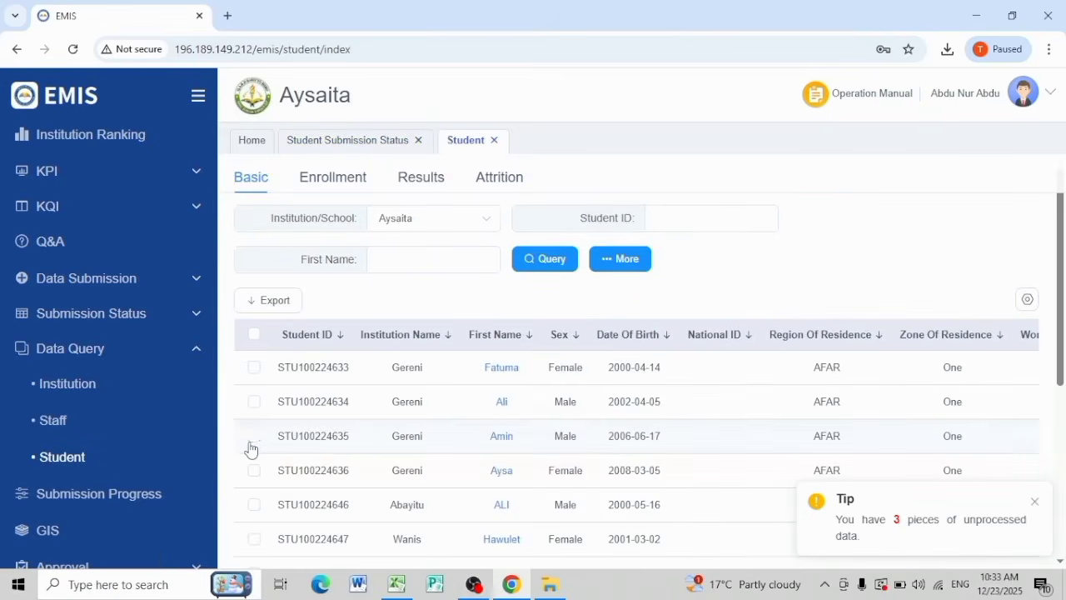
{"action": "scroll", "coordinate": [254, 450], "scroll_direction": "down", "scroll_amount": 4}
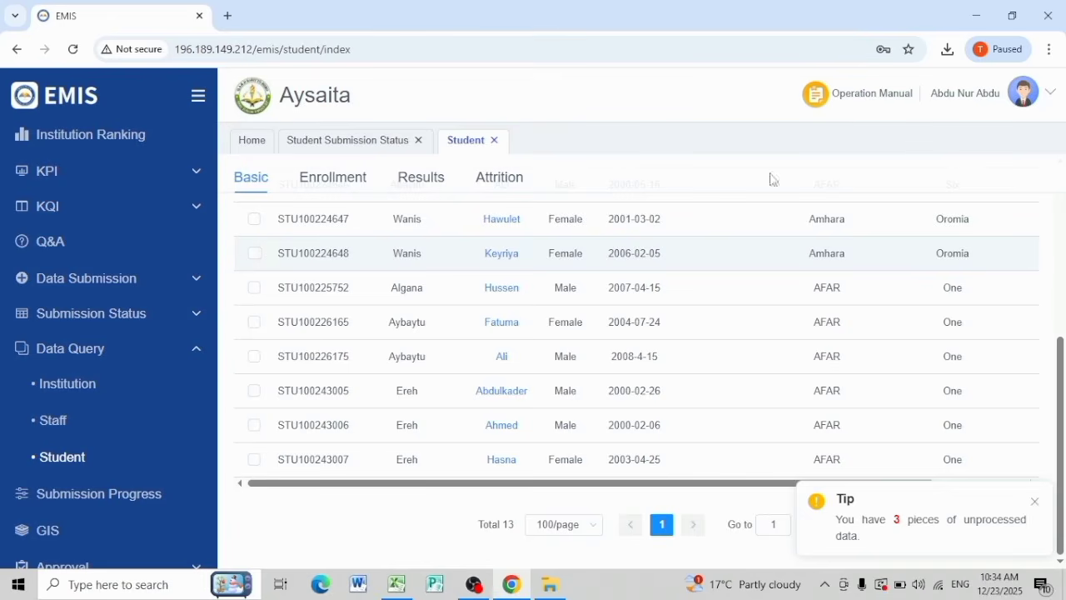
- Log out of the Aysaita woreda account and fill in the Ereh school account's username on the login page
{"action": "left_click", "coordinate": [1051, 93]}
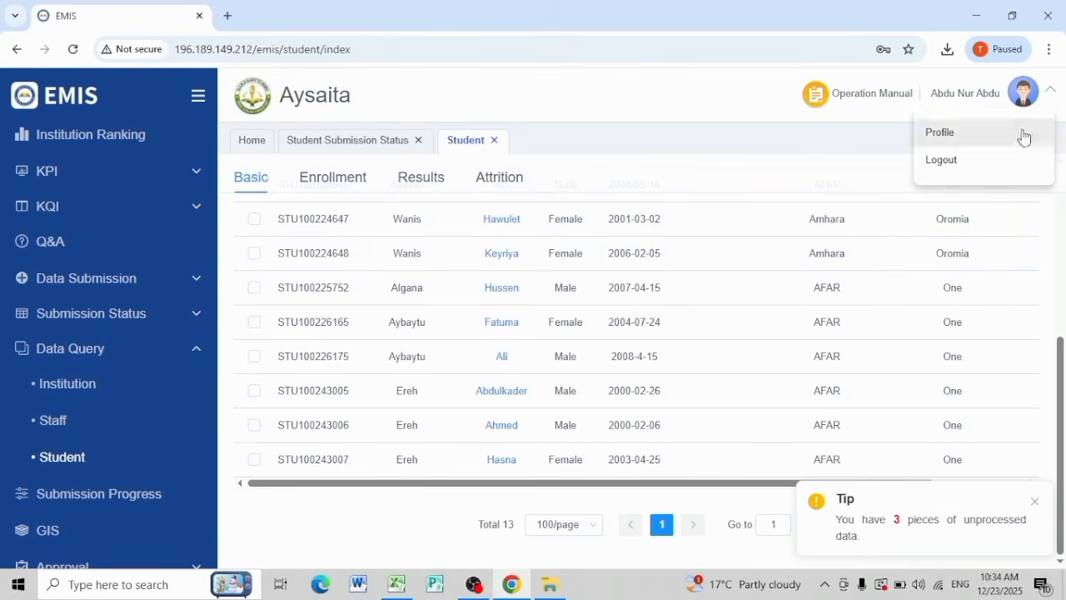
{"action": "left_click", "coordinate": [983, 159]}
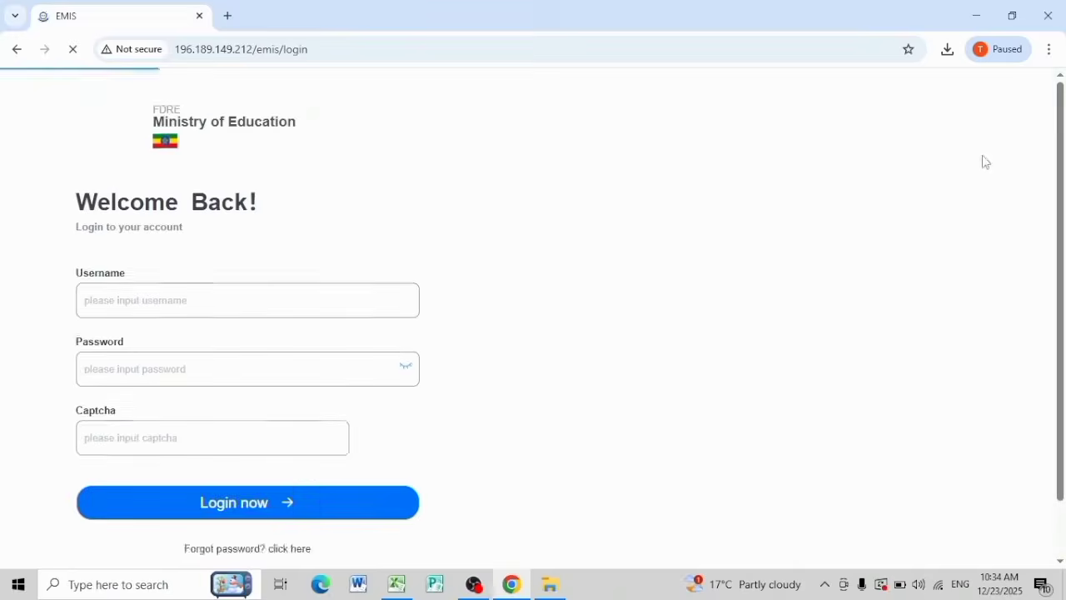
{"action": "left_click", "coordinate": [133, 330]}
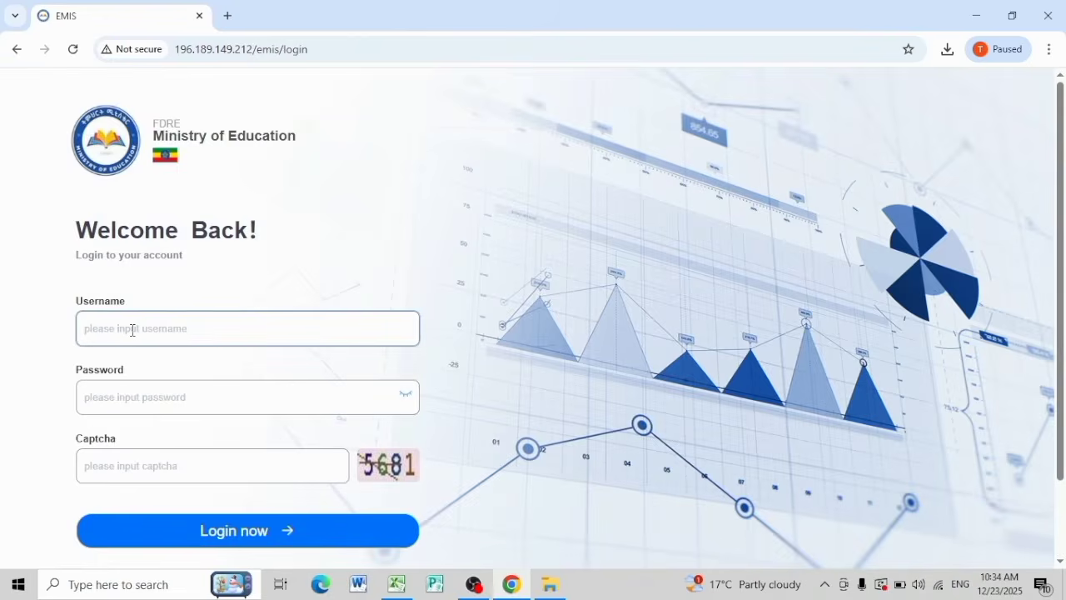
{"action": "right_click", "coordinate": [140, 333]}
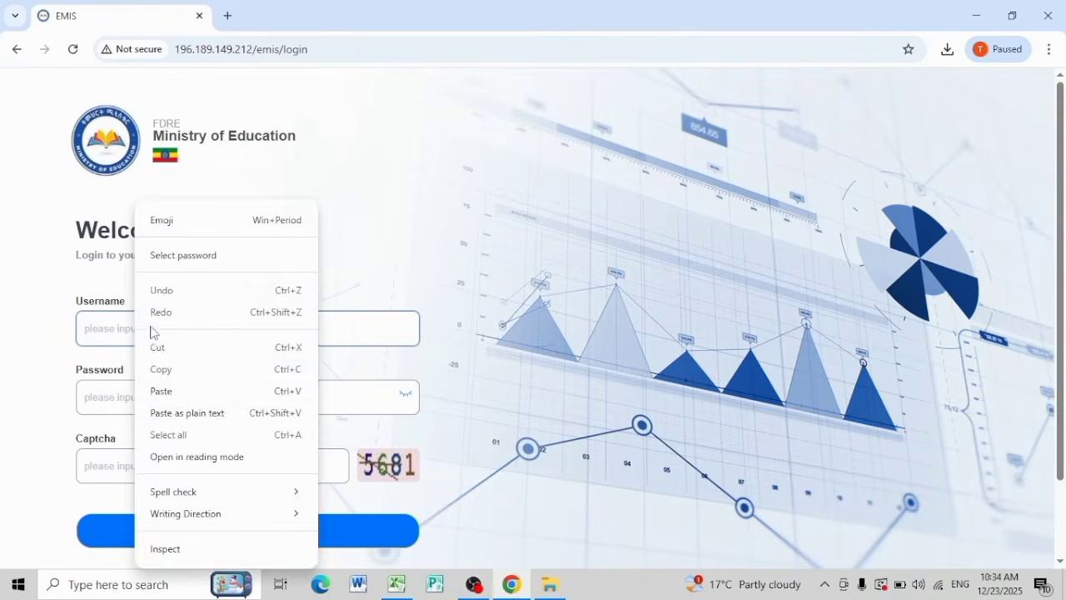
{"action": "left_click", "coordinate": [175, 390]}
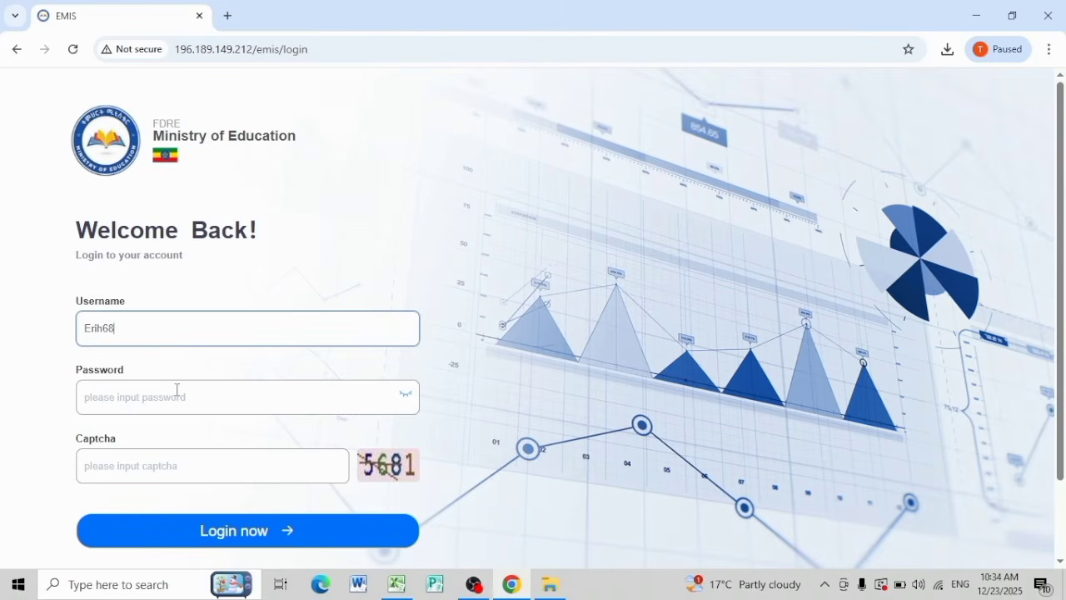
- Enter the Ereh account password and the displayed captcha, and log in to the school account
{"action": "left_click", "coordinate": [181, 396]}
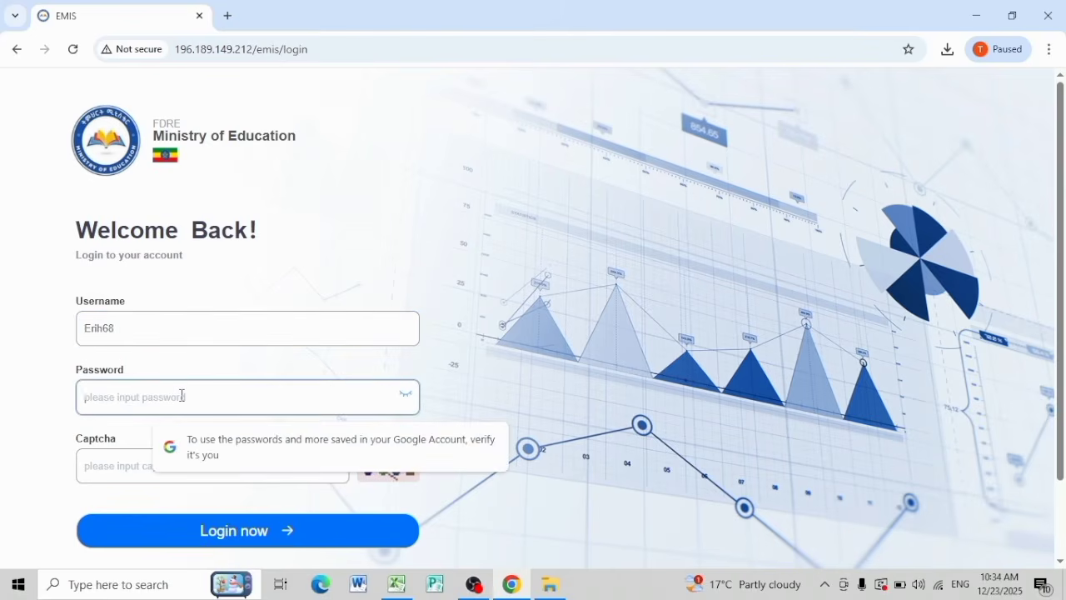
{"action": "type", "text": "1"}
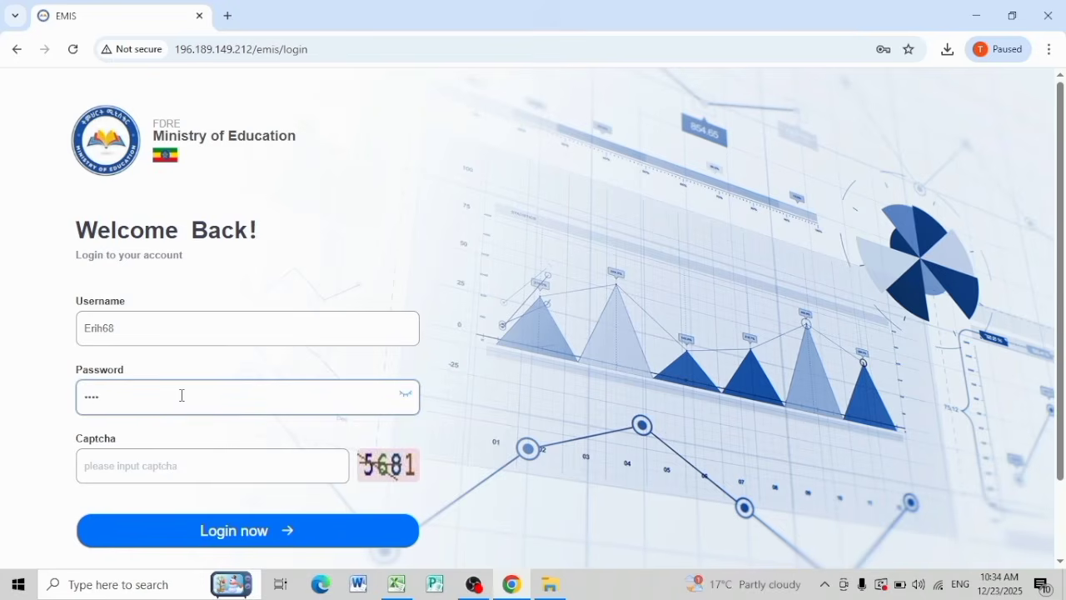
{"action": "key", "text": "BackSpace"}
{"action": "key", "text": "BackSpace"}
{"action": "key", "text": "BackSpace"}
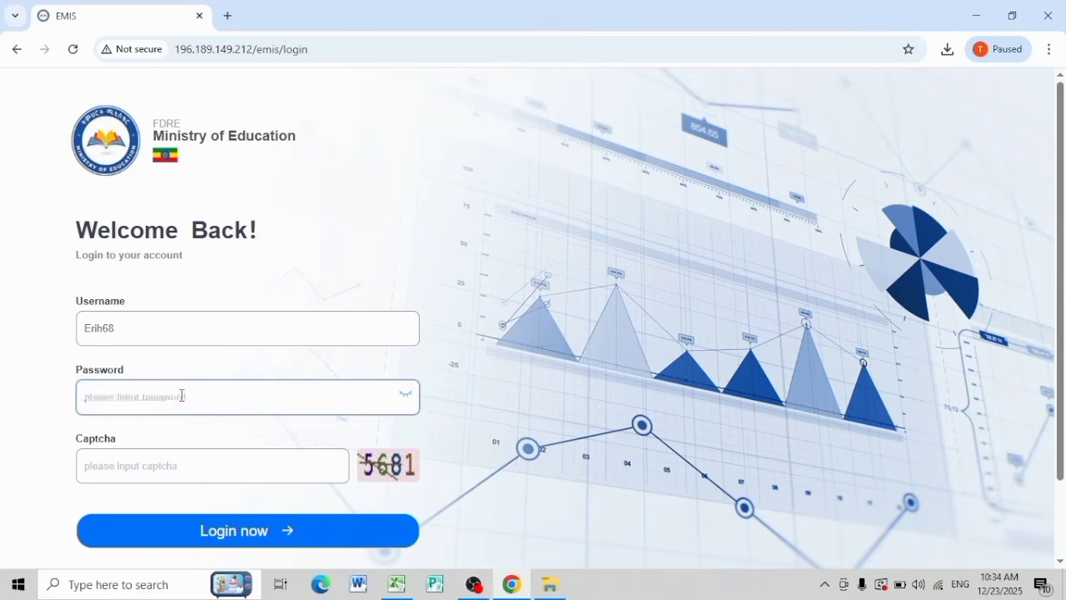
{"action": "type", "text": "1••••••"}
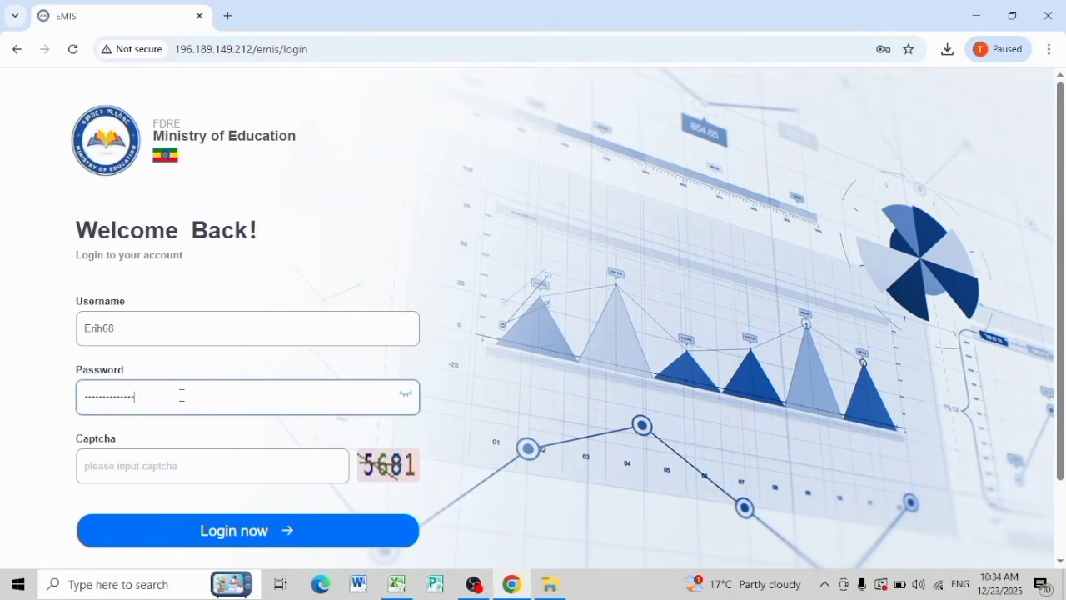
{"action": "left_click", "coordinate": [181, 468]}
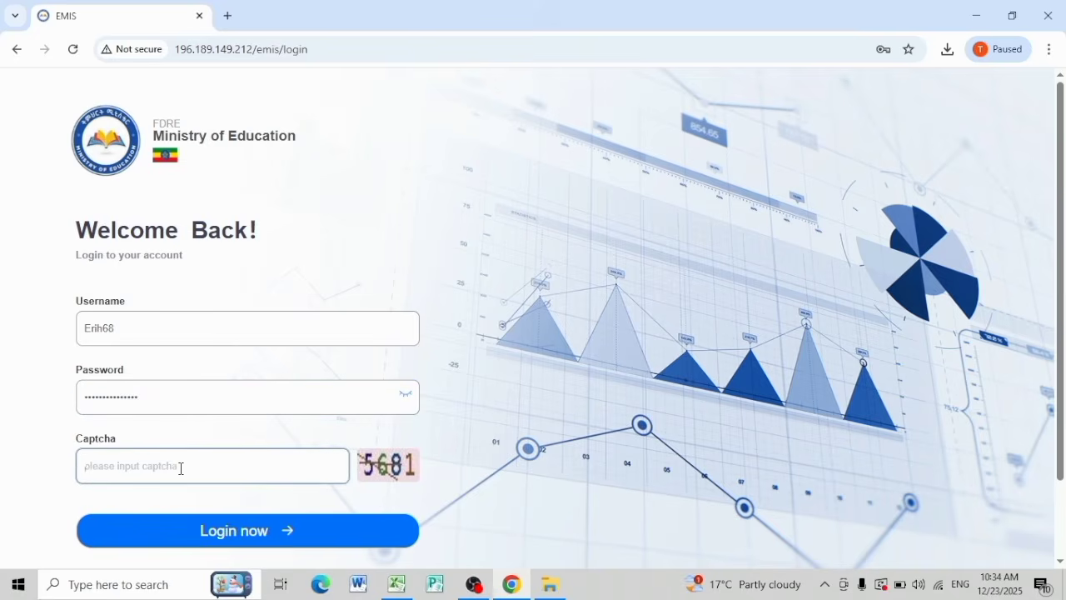
{"action": "type", "text": "5681"}
{"action": "left_click", "coordinate": [227, 533]}
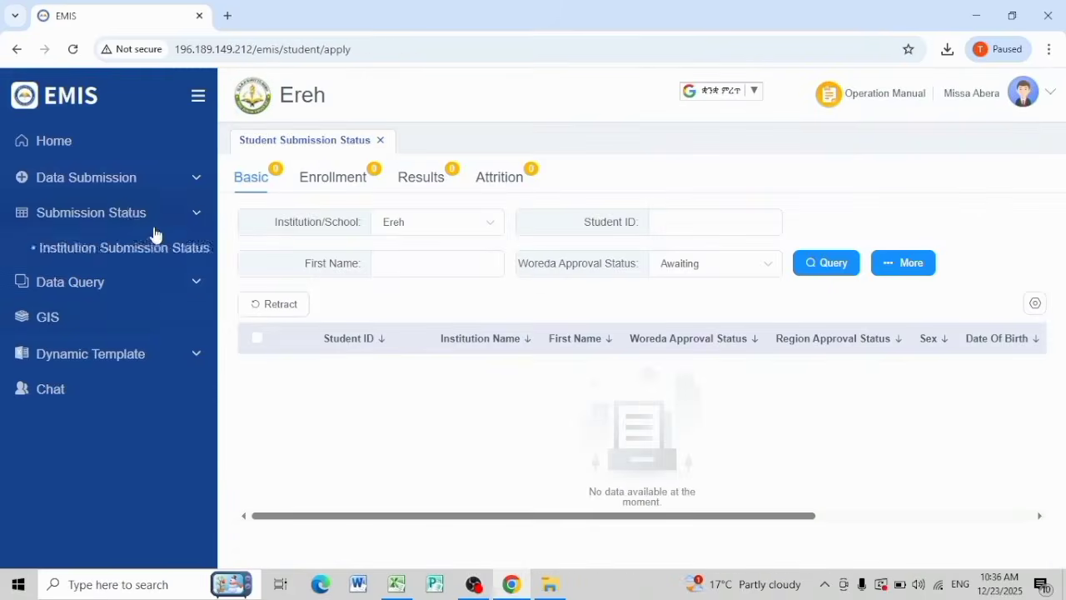
- On the Student Submission Status page for Ereh, filter the basic student records by the Approved woreda approval status
{"action": "left_click", "coordinate": [153, 225]}
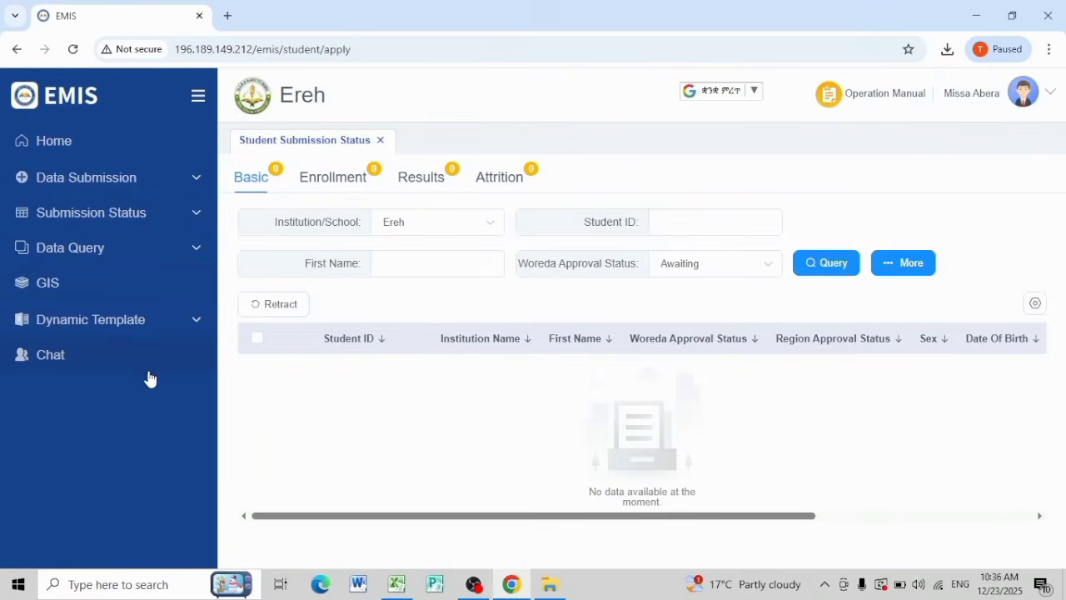
{"action": "left_click", "coordinate": [129, 230]}
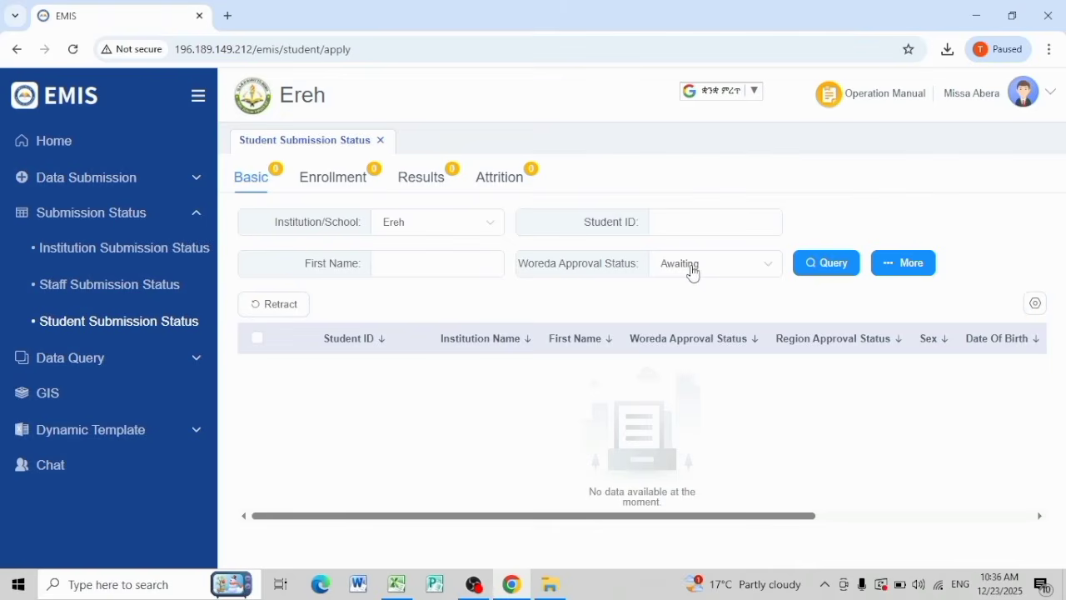
{"action": "left_click", "coordinate": [768, 274]}
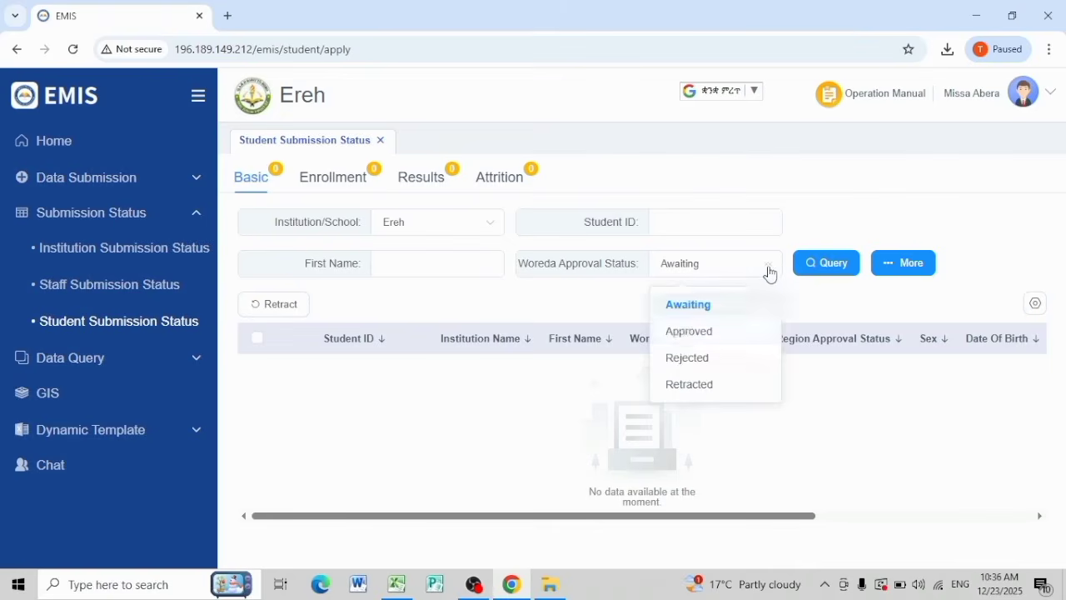
{"action": "left_click", "coordinate": [685, 332]}
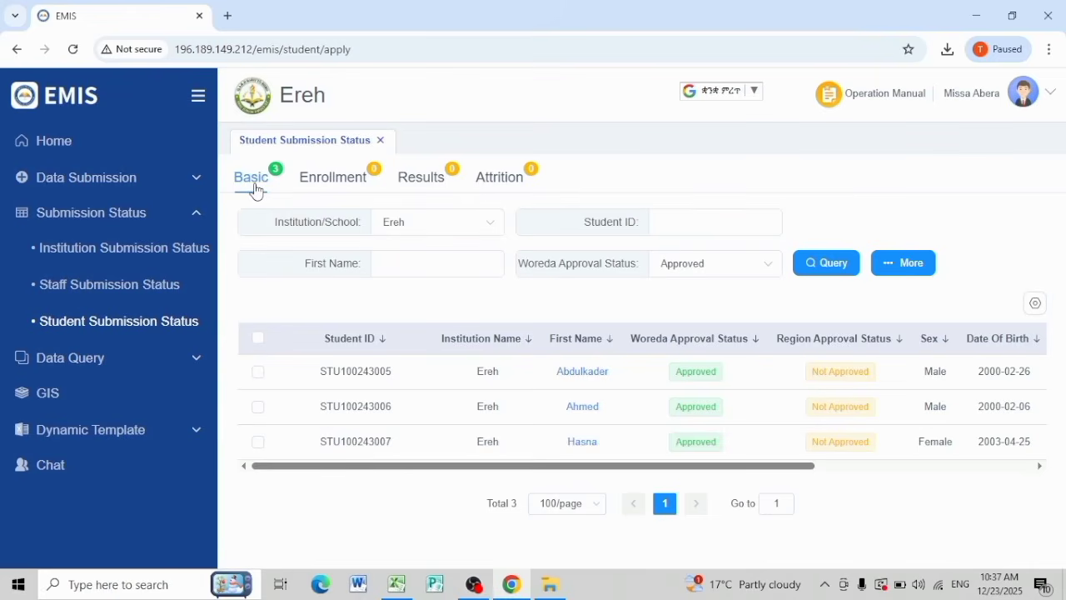
- Open the Institution data submission page for the Ereh school
{"action": "left_click", "coordinate": [68, 221]}
{"action": "left_click", "coordinate": [73, 179]}
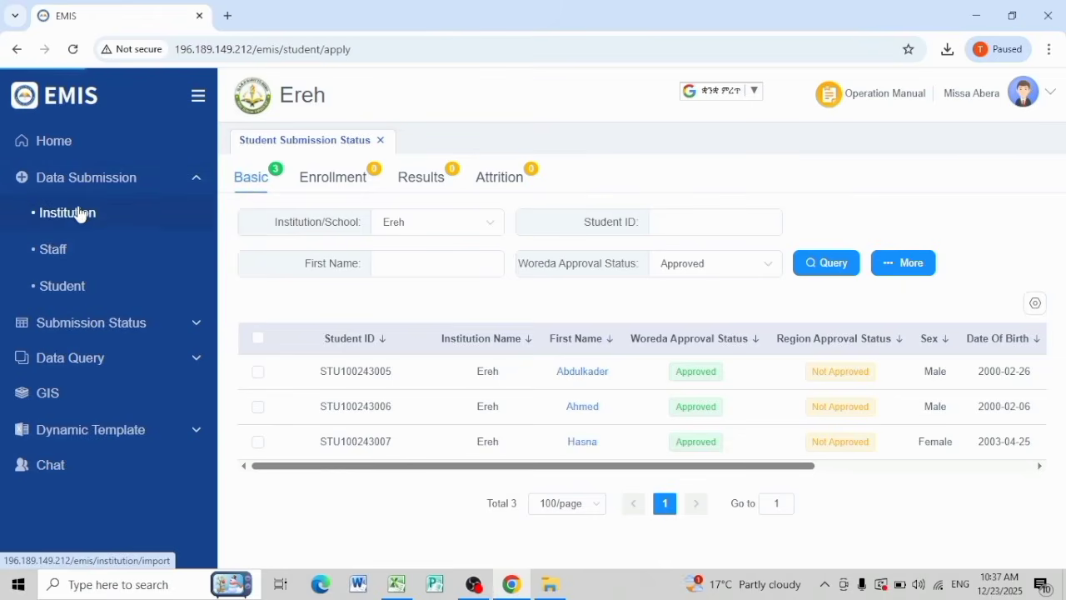
{"action": "left_click", "coordinate": [133, 231]}
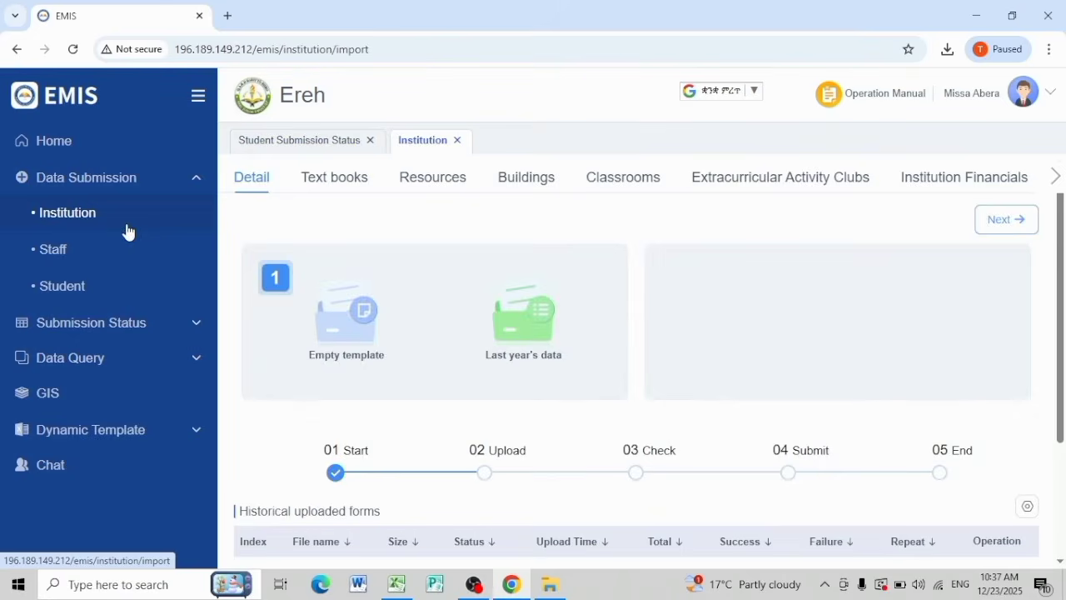